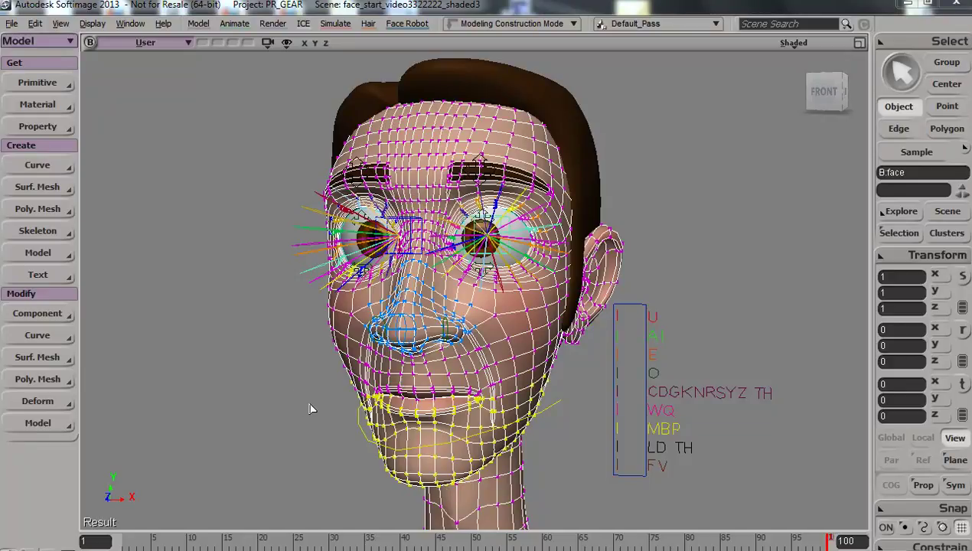
Step: Clear the face mesh selection and examine the character's face controls from front and angled views
drag(288, 407, 326, 414)
key(s)
mouse_move(298, 427)
right_down()
mouse_move(364, 405)
mouse_move(312, 425)
right_up()
mouse_move(311, 423)
mouse_down()
mouse_move(309, 406)
mouse_move(317, 418)
mouse_up()
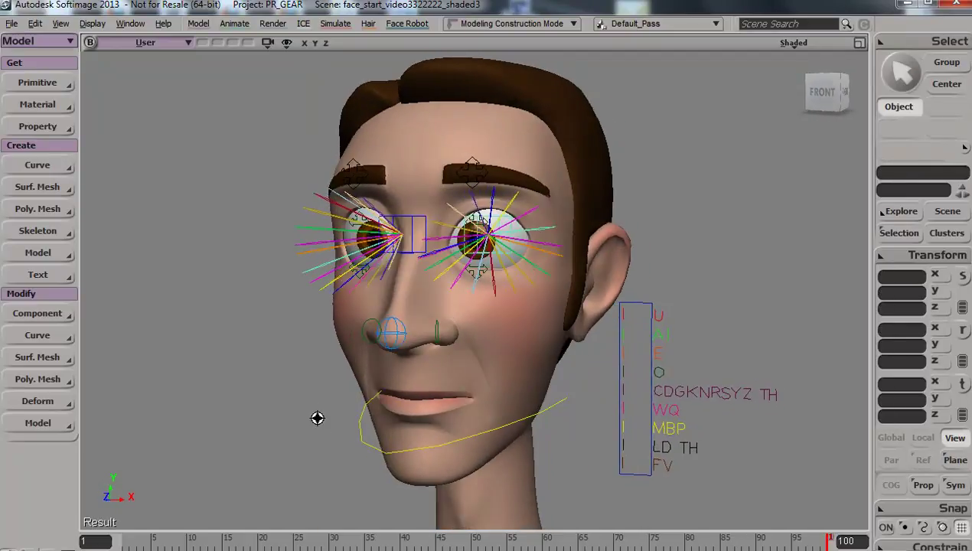
key(space)
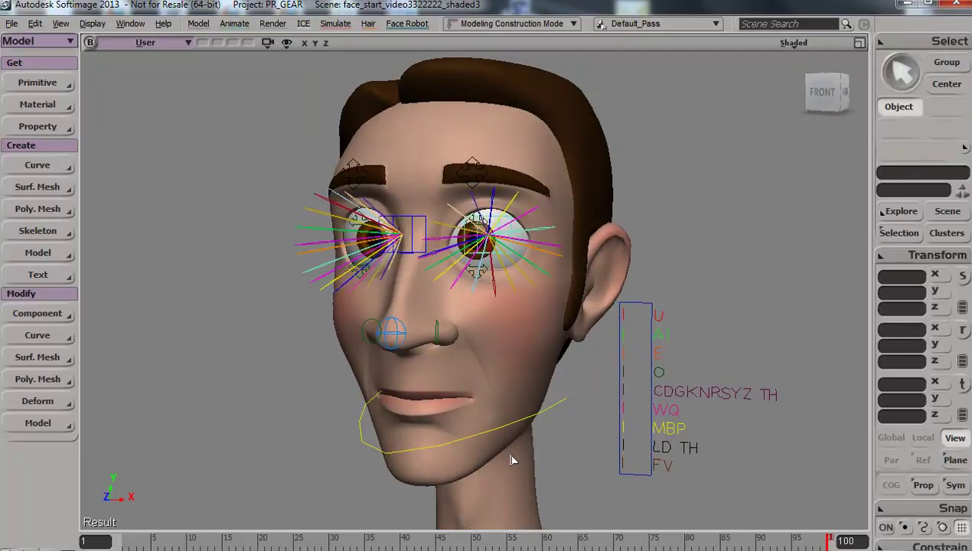
key(s)
right_drag(453, 392, 459, 439)
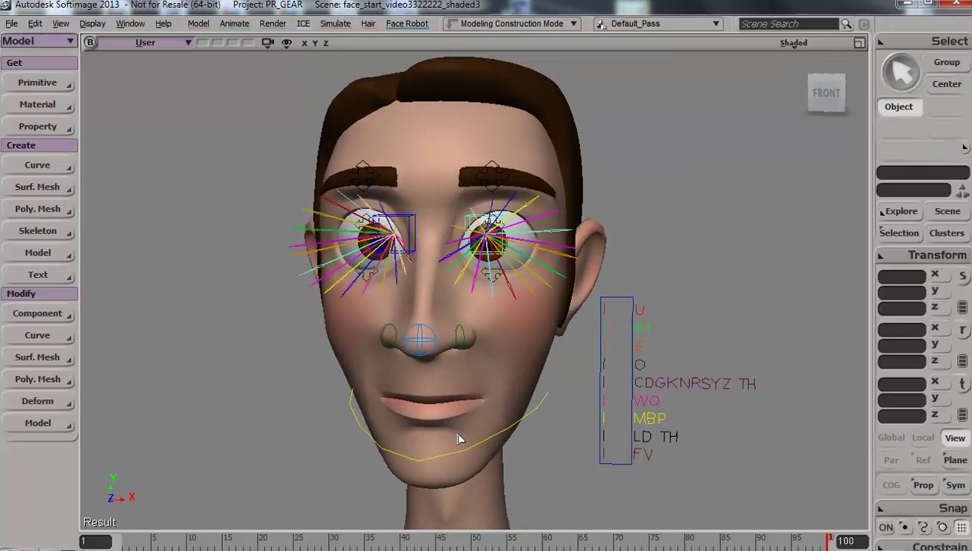
key(s)
right_drag(711, 420, 675, 401)
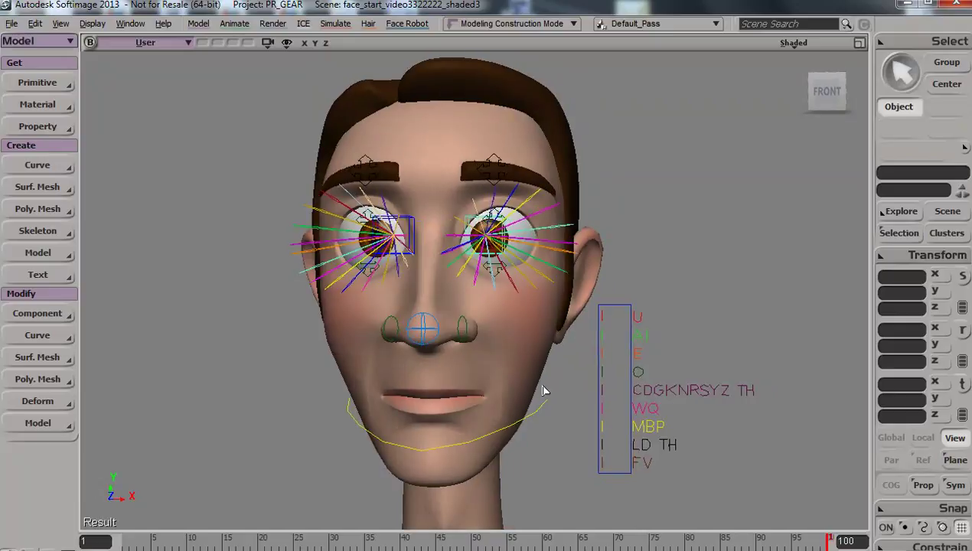
Step: Select the jaw control curve around the chin and try rotating it about 33 degrees around X to open the mouth
key(s)
middle_drag(566, 306, 563, 350)
mouse_move(563, 351)
mouse_down()
mouse_move(564, 378)
mouse_move(563, 353)
mouse_up()
click(560, 424)
key(s)
right_drag(569, 461, 562, 461)
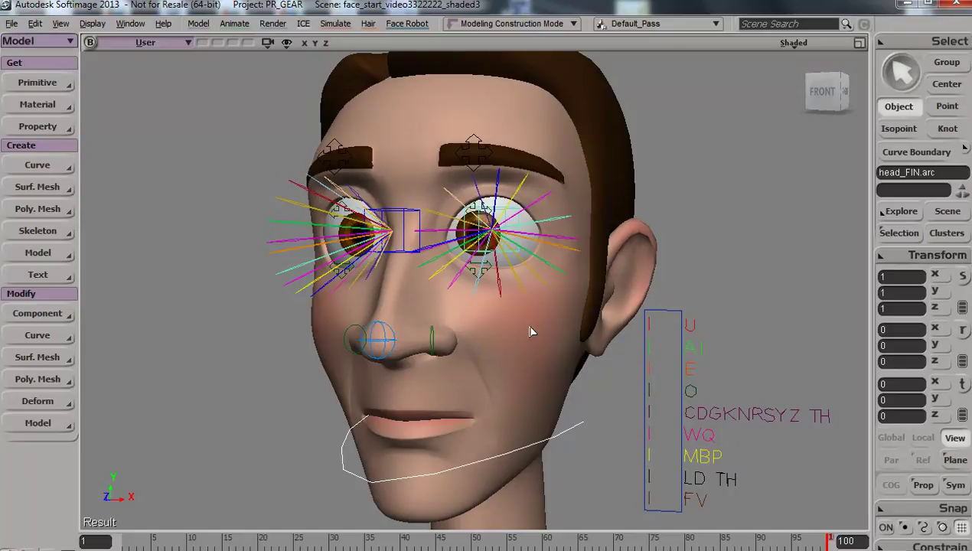
key(c)
drag(458, 392, 455, 438)
key(s)
middle_drag(455, 432, 470, 364)
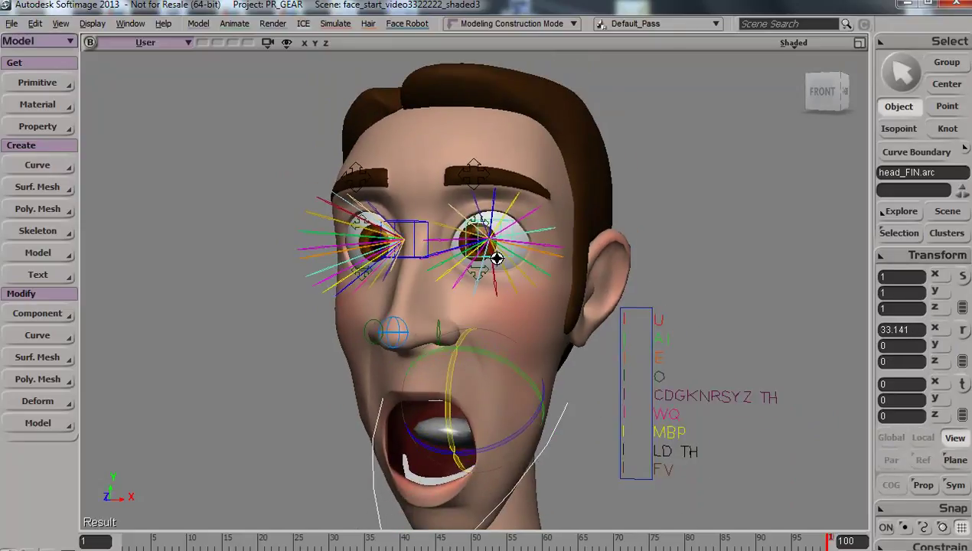
middle_drag(503, 252, 478, 288)
key(s)
mouse_move(564, 381)
right_down()
mouse_move(599, 384)
mouse_move(559, 383)
right_up()
key(r)
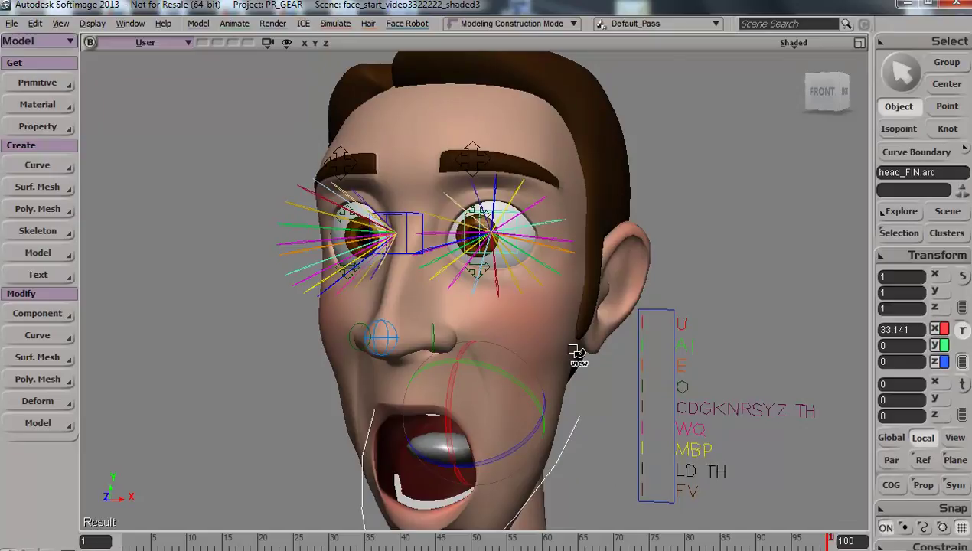
key(ctrl+z)
Step: Try opening the mouth wider by rotating the jaw control about 37 degrees around X
key(s)
mouse_move(606, 363)
right_down()
mouse_move(589, 360)
mouse_move(606, 363)
right_up()
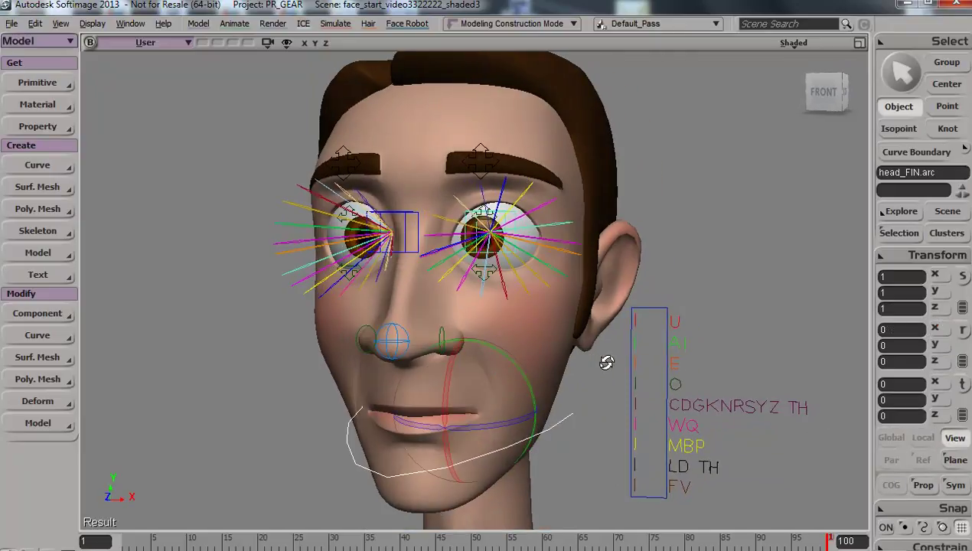
key(c)
drag(447, 424, 528, 460)
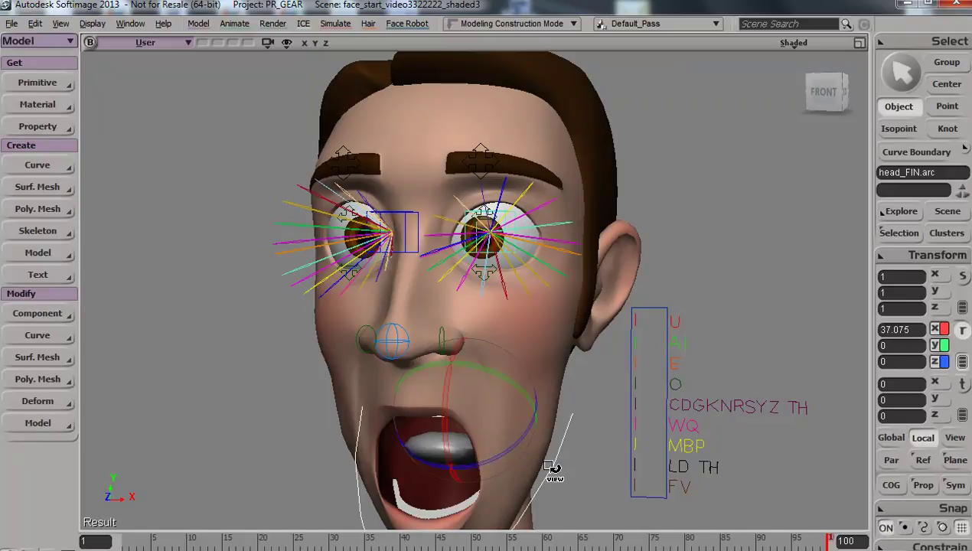
key(ctrl+z)
key(s)
right_drag(535, 422, 603, 420)
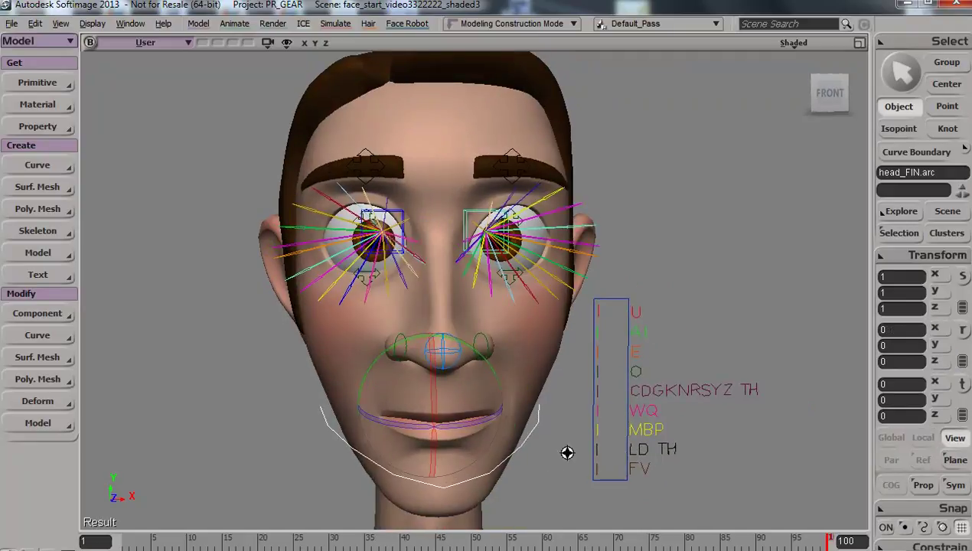
right_drag(567, 453, 552, 446)
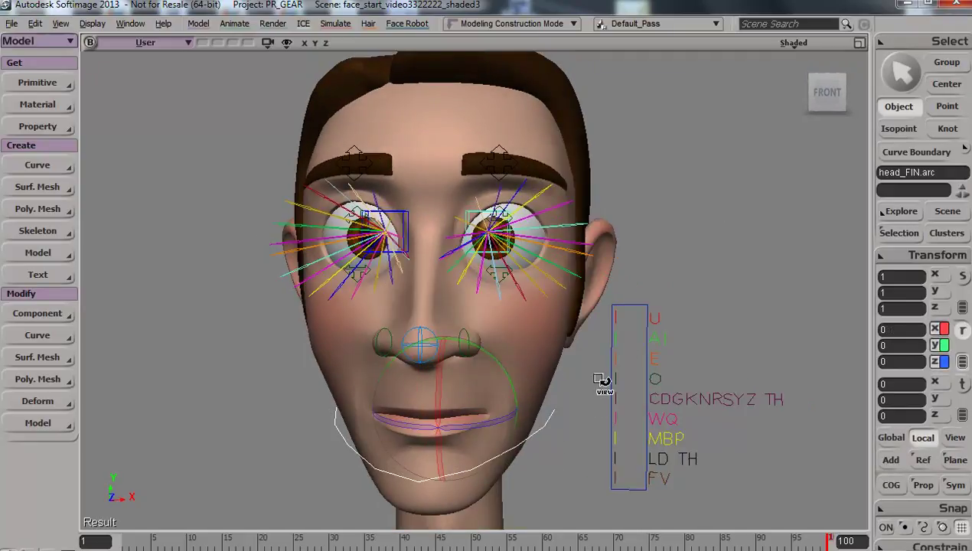
key(s)
right_drag(600, 383, 583, 380)
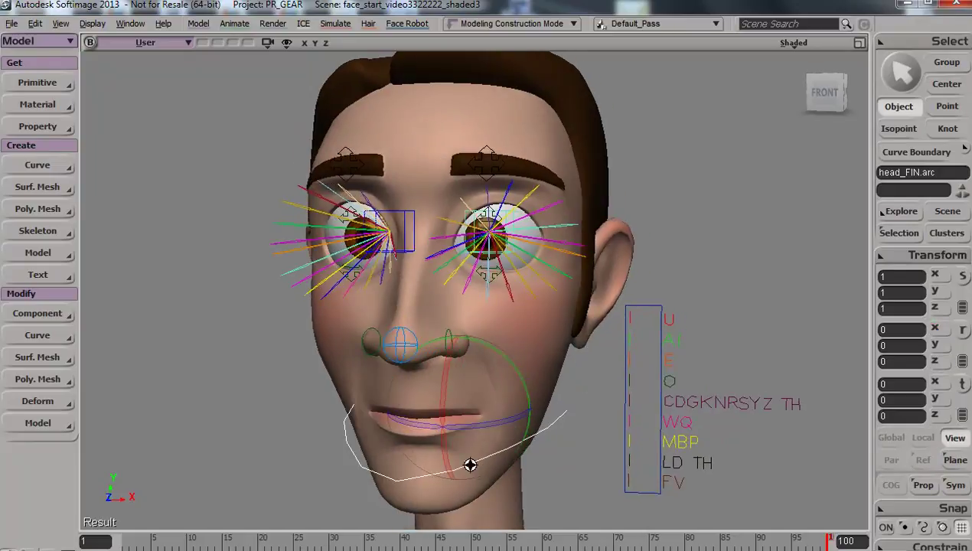
Step: Create a polygon mesh cube primitive and show its length setting
key(space)
click(37, 82)
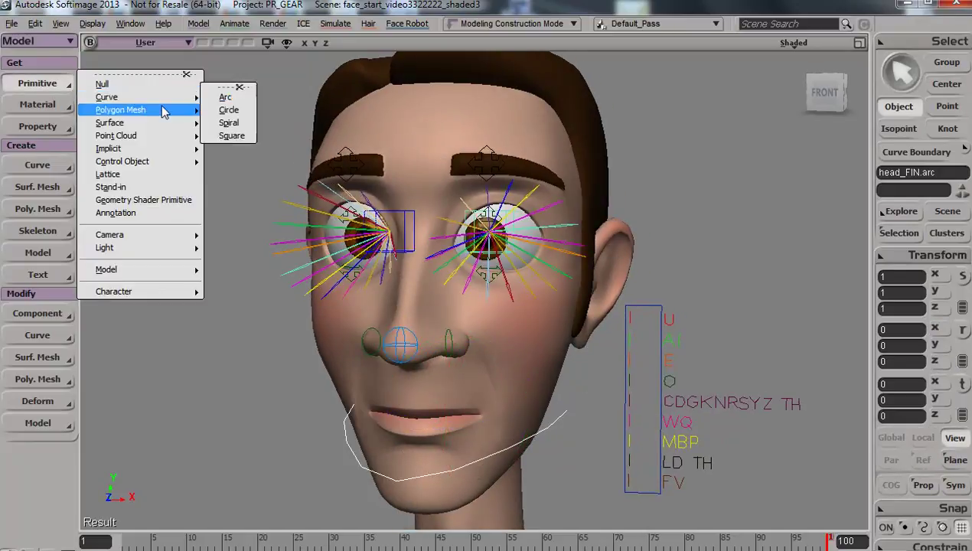
mouse_move(153, 111)
click(239, 123)
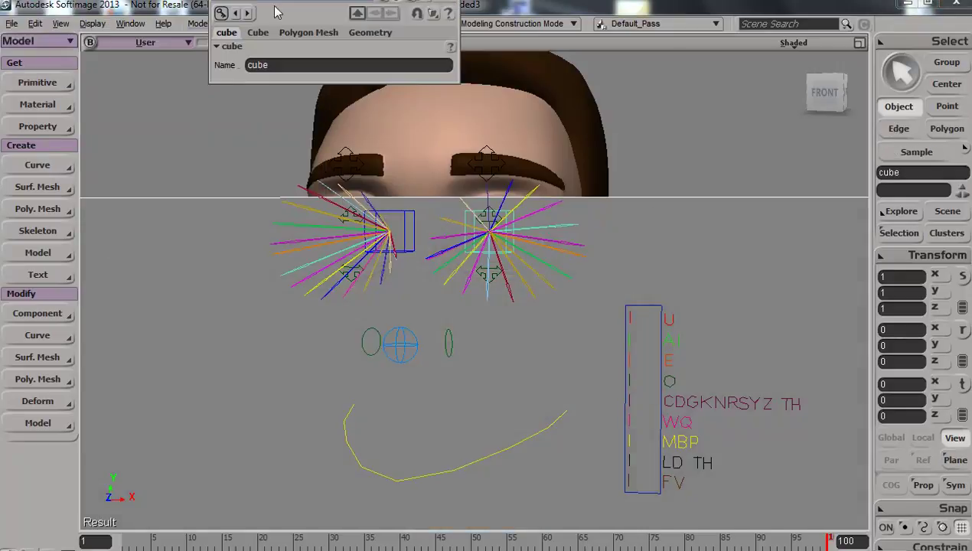
click(258, 33)
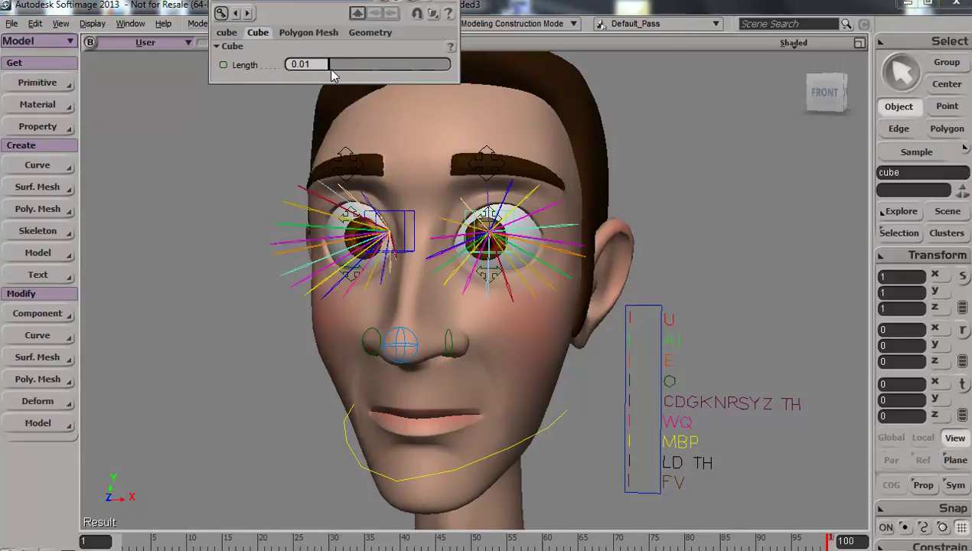
Step: Set the cube's length to about 0.623 and place it beside the head at about X 1.97, Y 3.82
key(v)
middle_drag(503, 319, 544, 337)
drag(537, 242, 857, 229)
mouse_move(328, 66)
mouse_down()
mouse_move(345, 66)
mouse_move(322, 76)
mouse_up()
drag(164, 87, 2, 86)
key(s)
middle_drag(718, 339, 796, 218)
drag(331, 65, 308, 72)
key(s)
right_drag(777, 349, 784, 348)
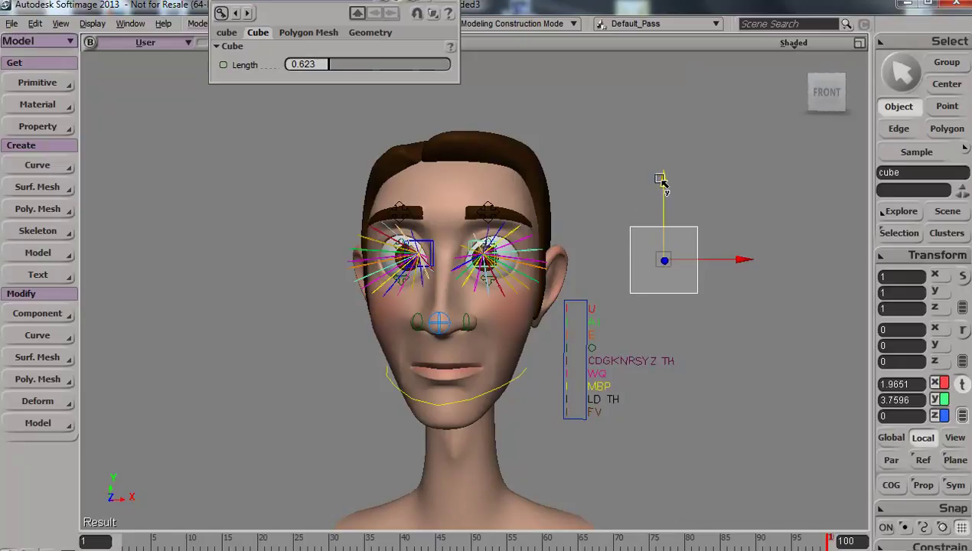
drag(662, 182, 673, 170)
mouse_move(771, 357)
right_down()
mouse_move(760, 339)
mouse_move(779, 347)
right_up()
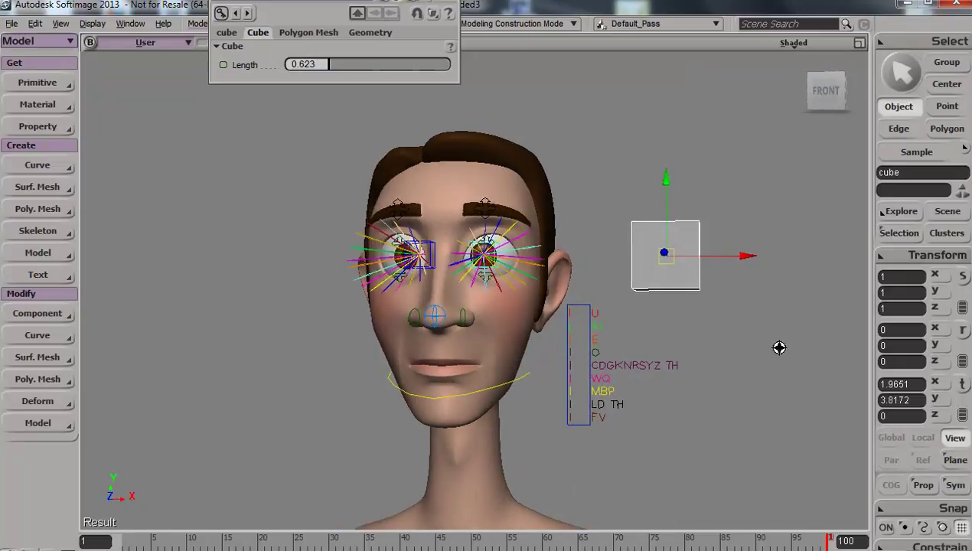
Step: Rotate the cube about 25.6 degrees around X and set its current transform as the neutral pose
key(c)
drag(665, 228, 663, 270)
key(s)
right_drag(700, 354, 728, 342)
key(s)
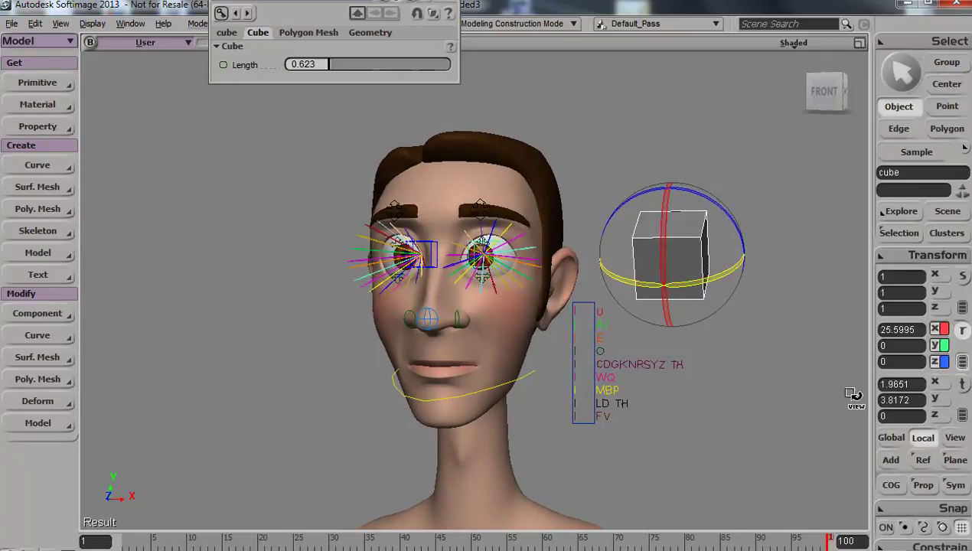
click(919, 257)
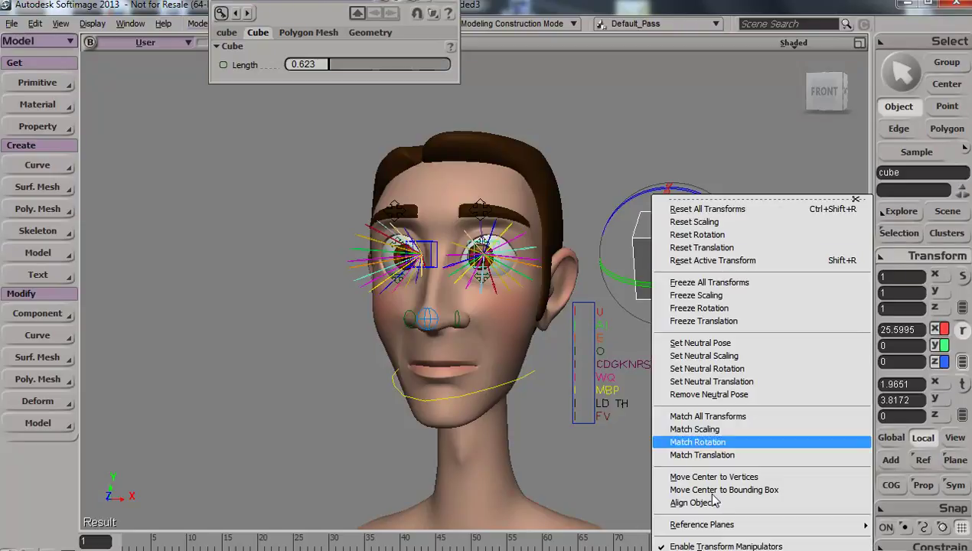
click(722, 349)
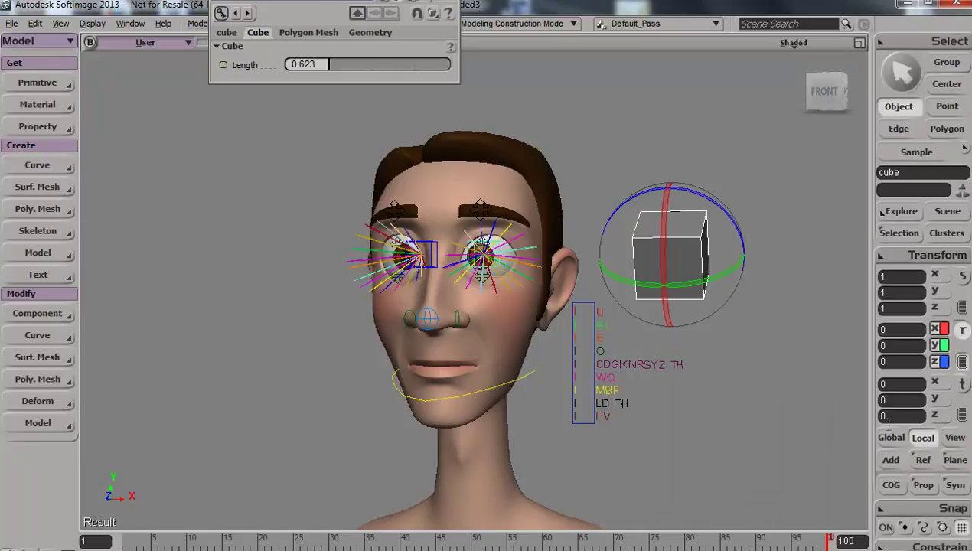
Step: Inspect the cube's center in center selection mode and return to object selection
click(948, 89)
key(s)
right_drag(693, 277, 660, 278)
right_drag(688, 345, 721, 349)
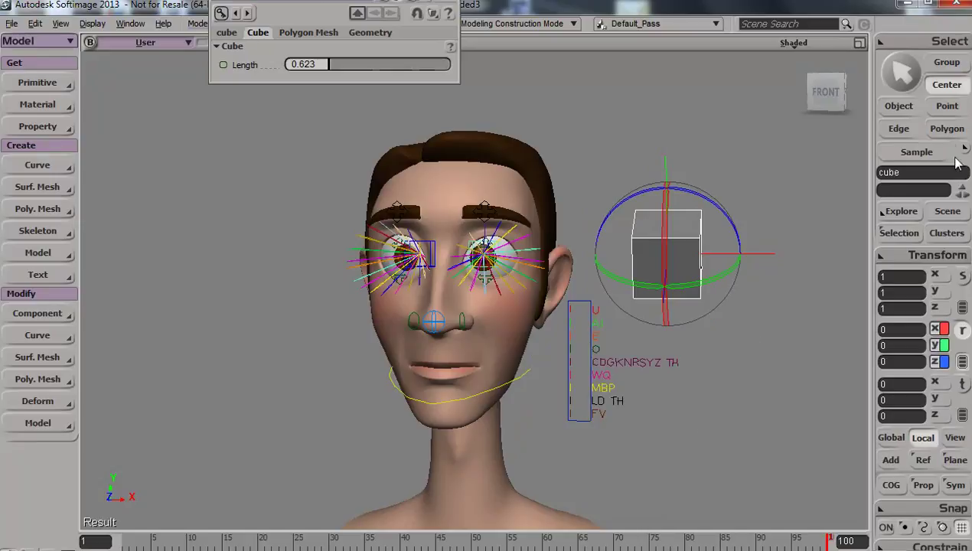
click(899, 106)
Step: Move the cube across to the far side of the face, rotate it freely, and reset all its transforms
key(v)
drag(690, 304, 448, 349)
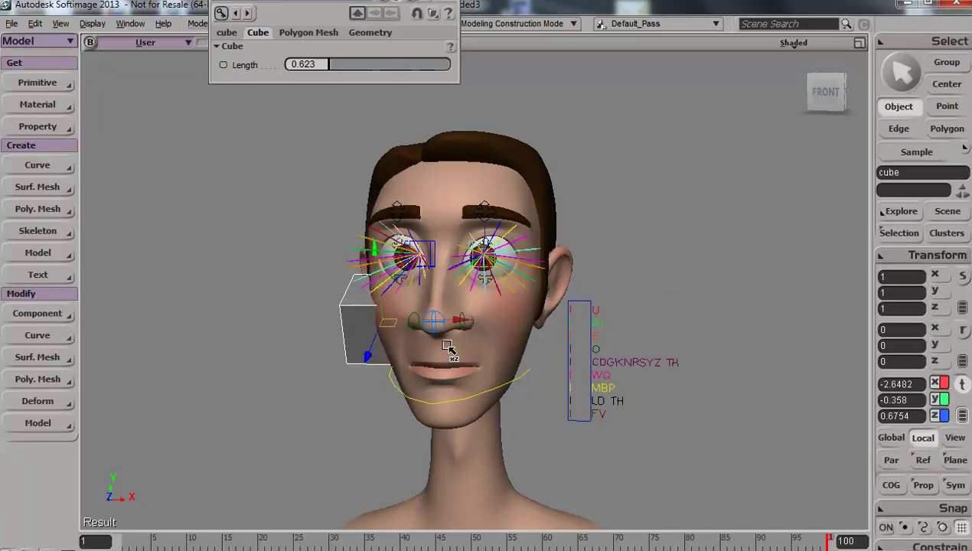
key(c)
drag(324, 321, 507, 499)
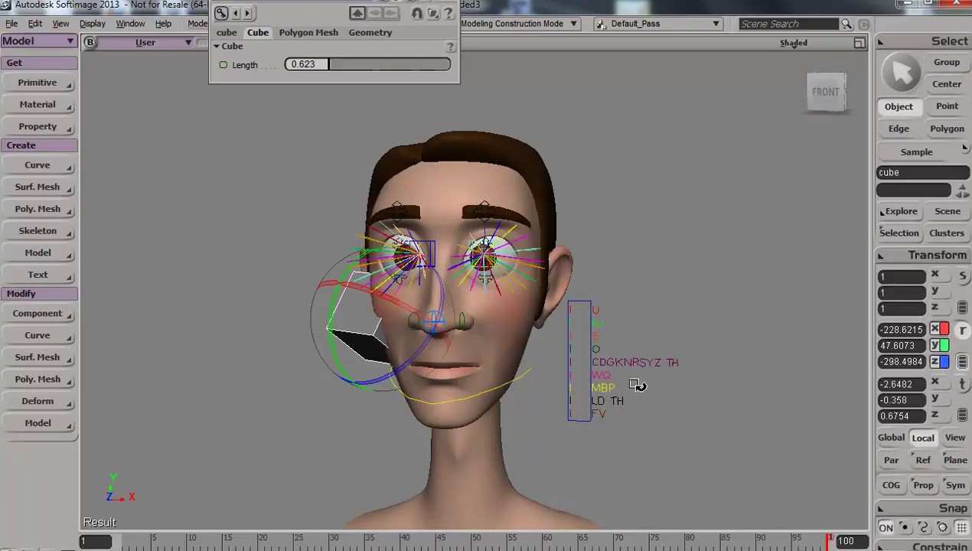
key(ctrl+shift+r)
Step: Reset the neutral pose in the cube's Local Transform properties
right_drag(719, 349, 734, 344)
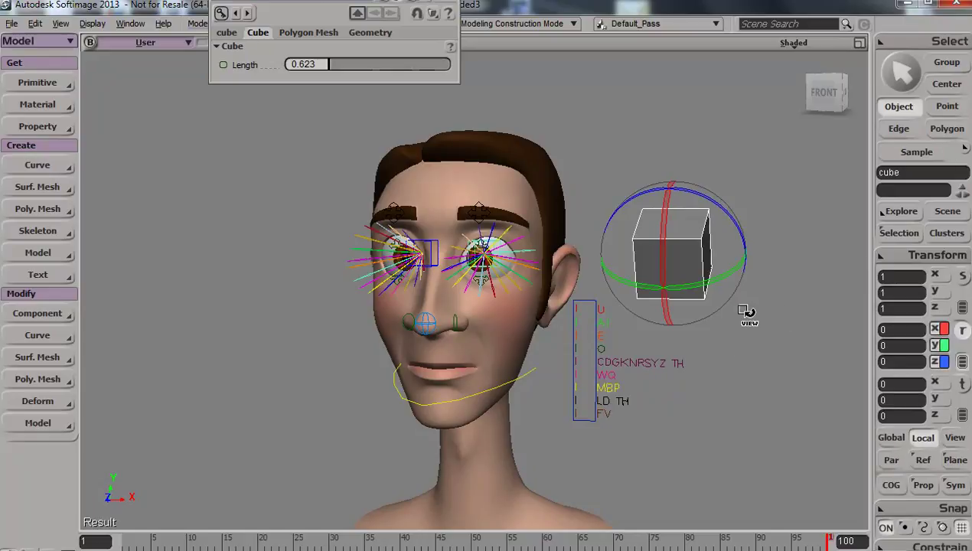
key(ctrl+k)
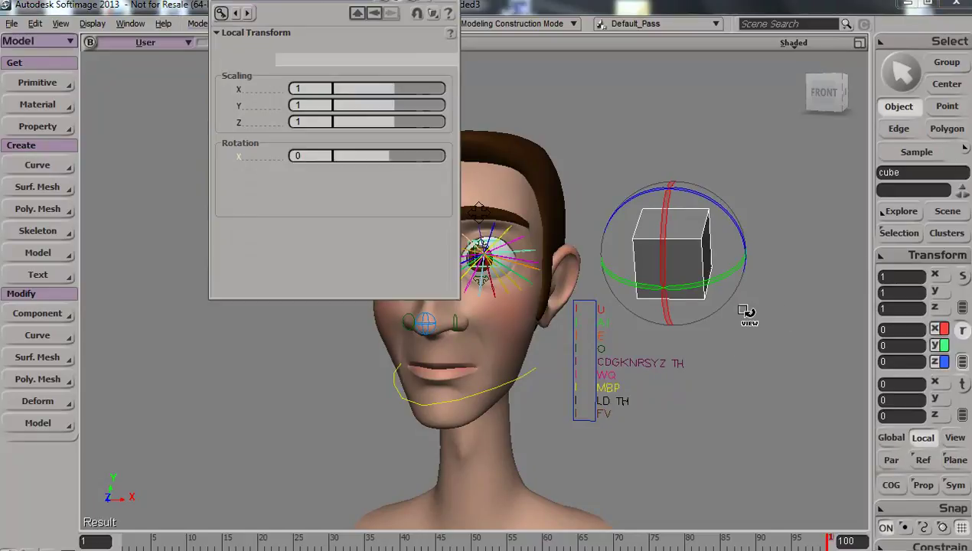
drag(361, 1, 304, 184)
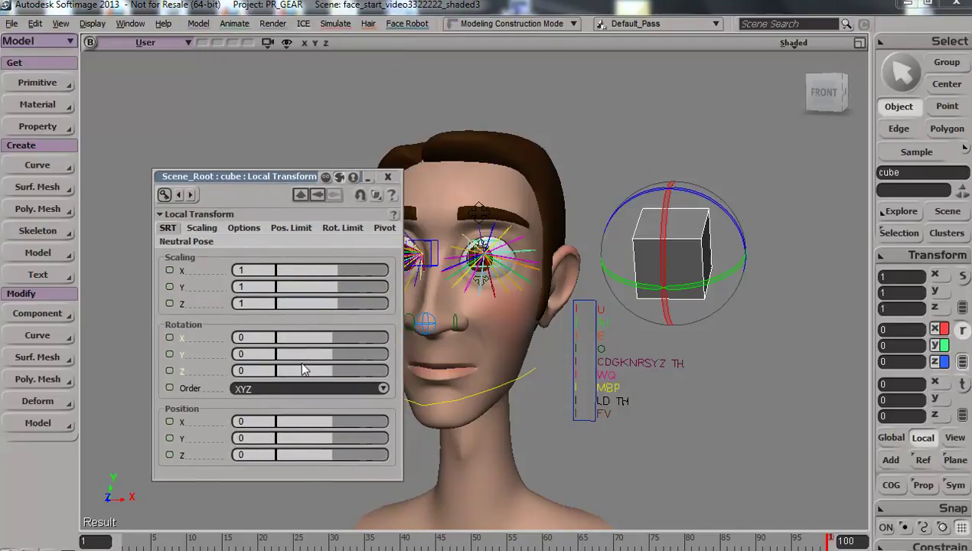
click(179, 244)
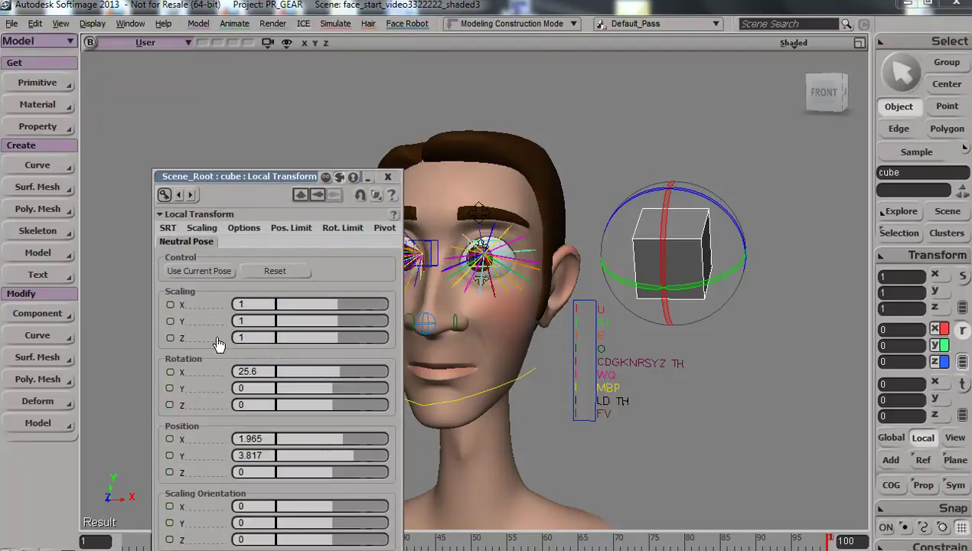
drag(297, 178, 288, 57)
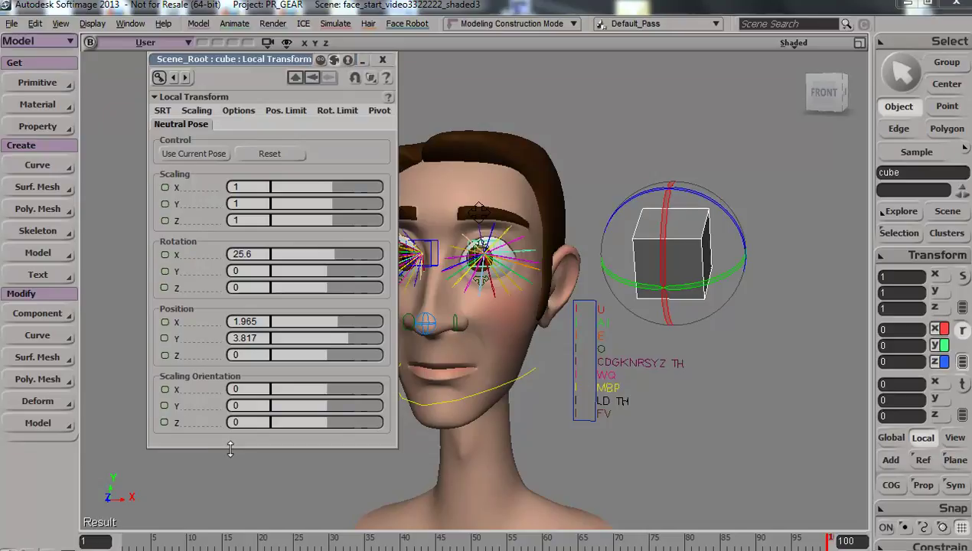
click(268, 154)
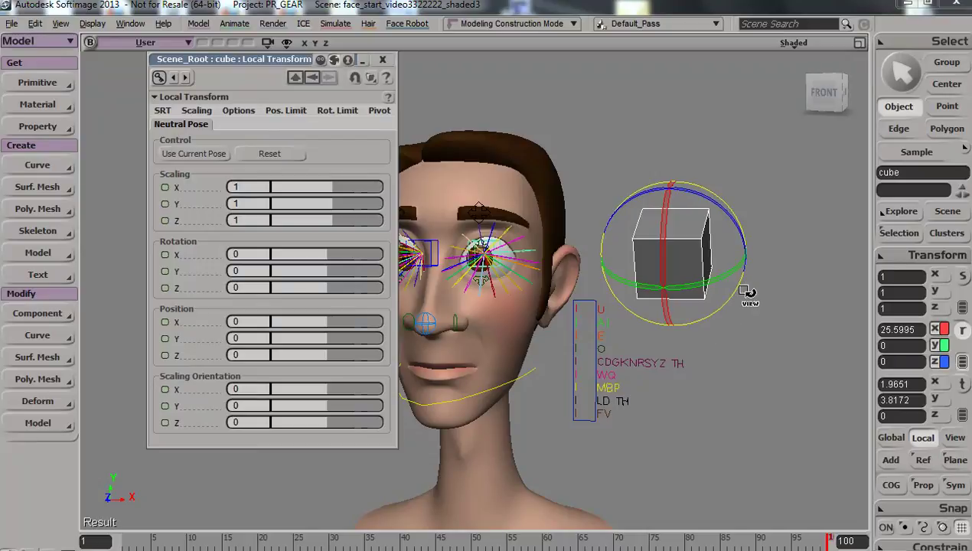
Step: Move the cube above the head to about X 0.89, Y 5.22, Z 0.65
key(v)
drag(755, 265, 641, 272)
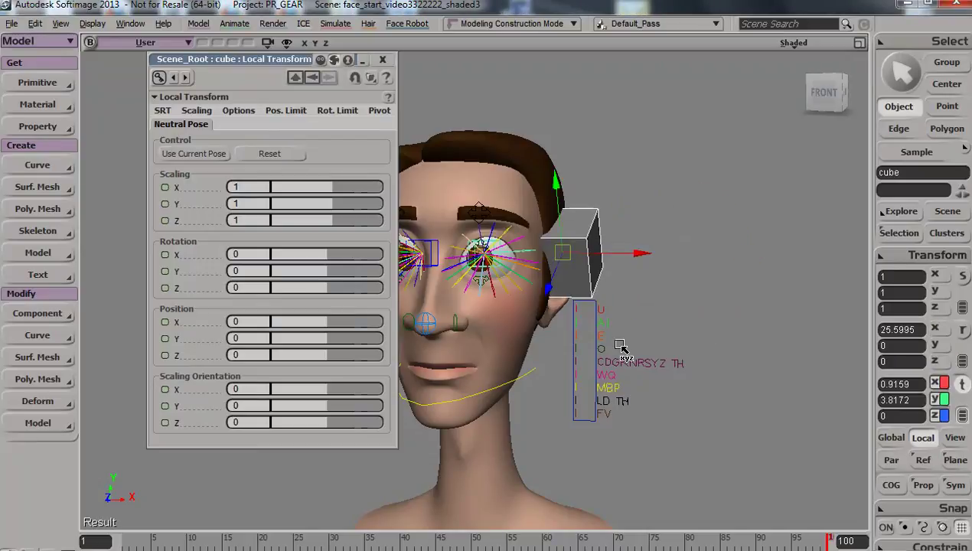
middle_drag(621, 347, 609, 195)
drag(687, 166, 684, 159)
Step: Set the cube's transform above the head as its neutral pose
click(907, 236)
click(910, 252)
click(910, 254)
click(728, 346)
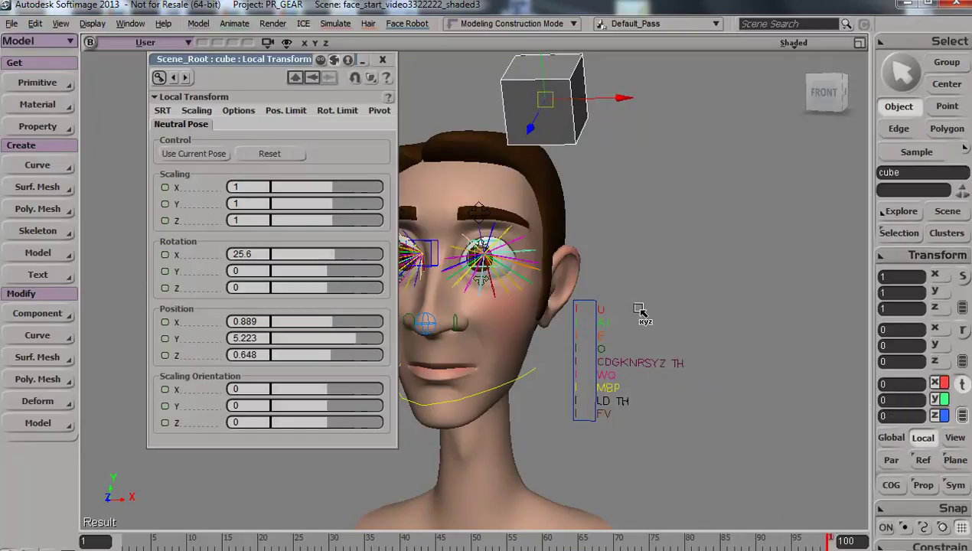
click(911, 256)
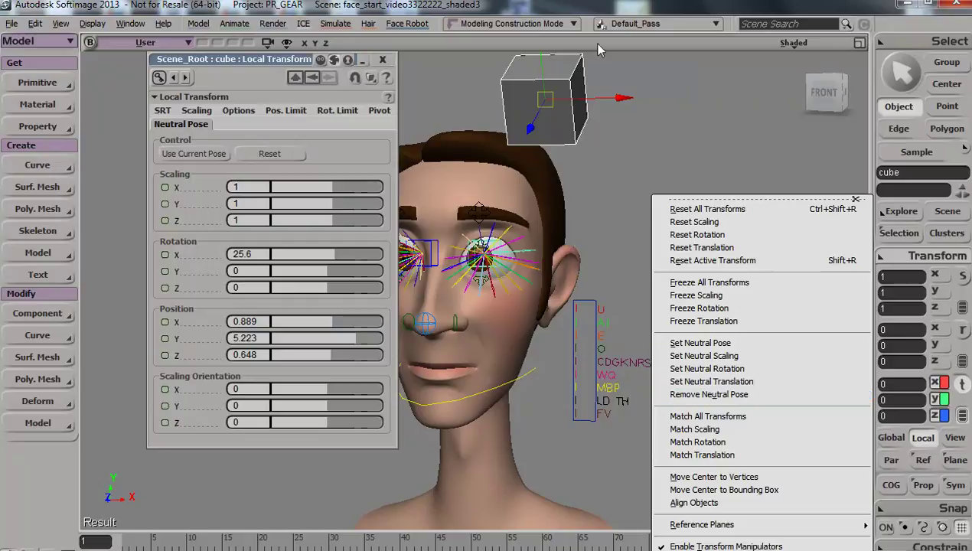
click(645, 121)
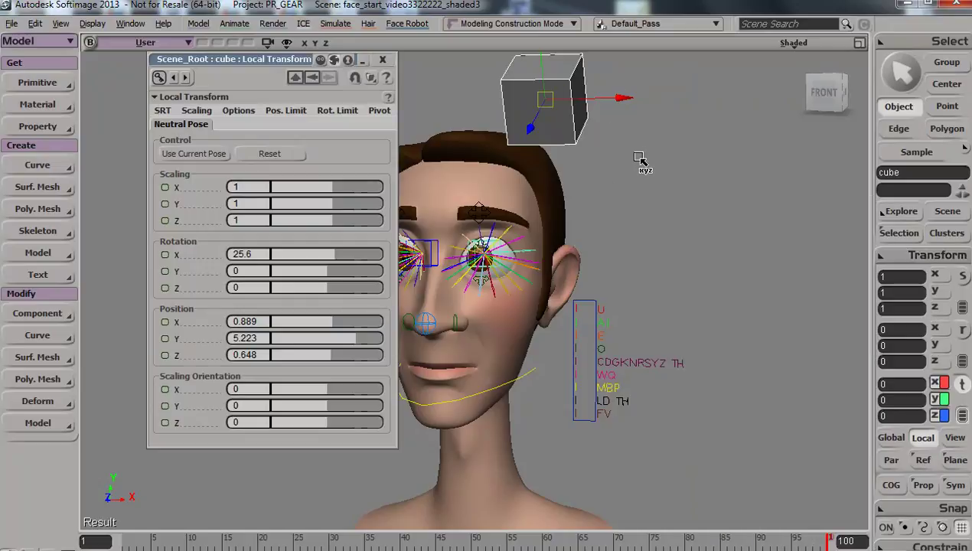
Step: Delete the cube and close its Local Transform properties
key(Delete)
click(383, 60)
Step: Select the jaw control curve around the chin and rotate it around X until the mouth is wide open
key(s)
right_drag(571, 265, 523, 269)
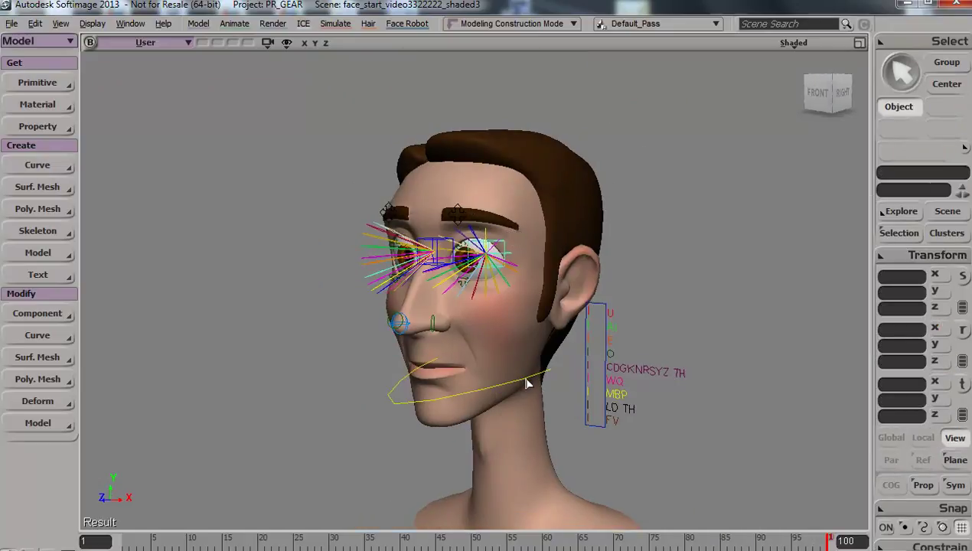
click(527, 378)
key(c)
key(s)
middle_drag(625, 233, 606, 375)
drag(606, 375, 612, 345)
drag(546, 344, 582, 456)
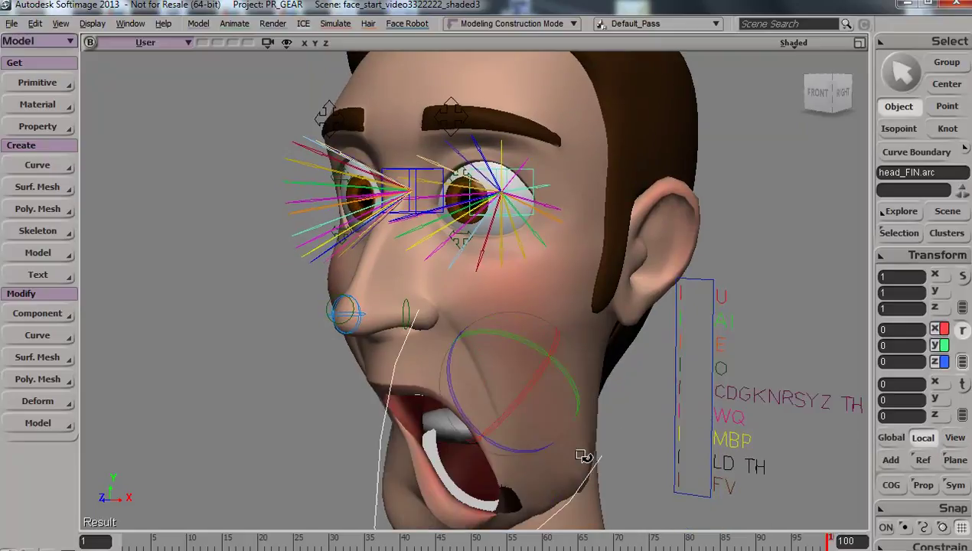
Step: Pull the jaw control curve far away from the head and reset all its transforms to the neutral pose
scroll(643, 189, down, 5)
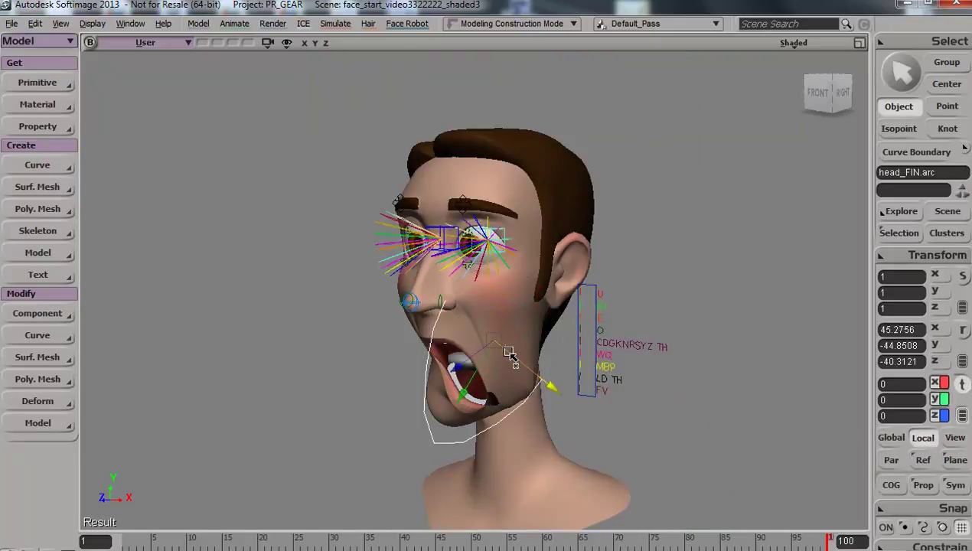
drag(505, 352, 263, 452)
drag(352, 259, 253, 385)
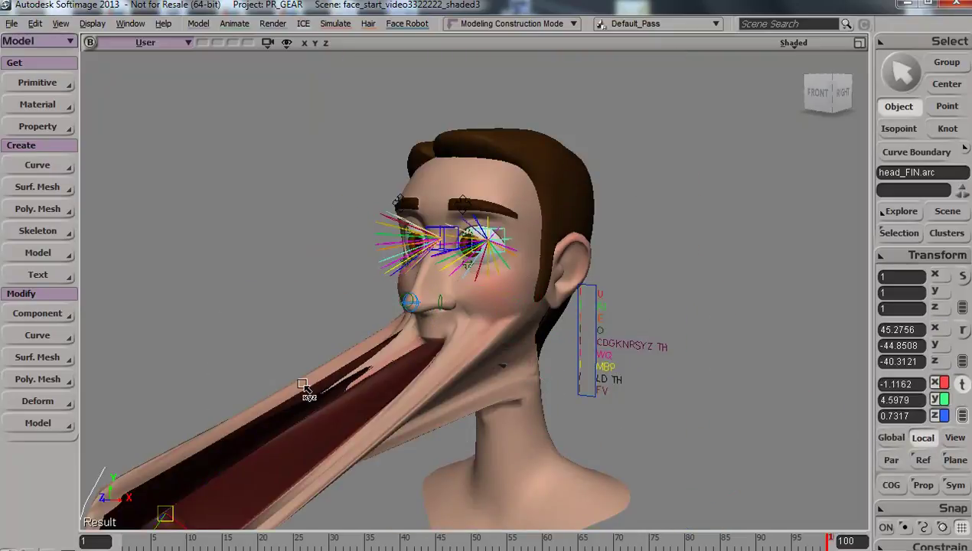
key(ctrl+shift+r)
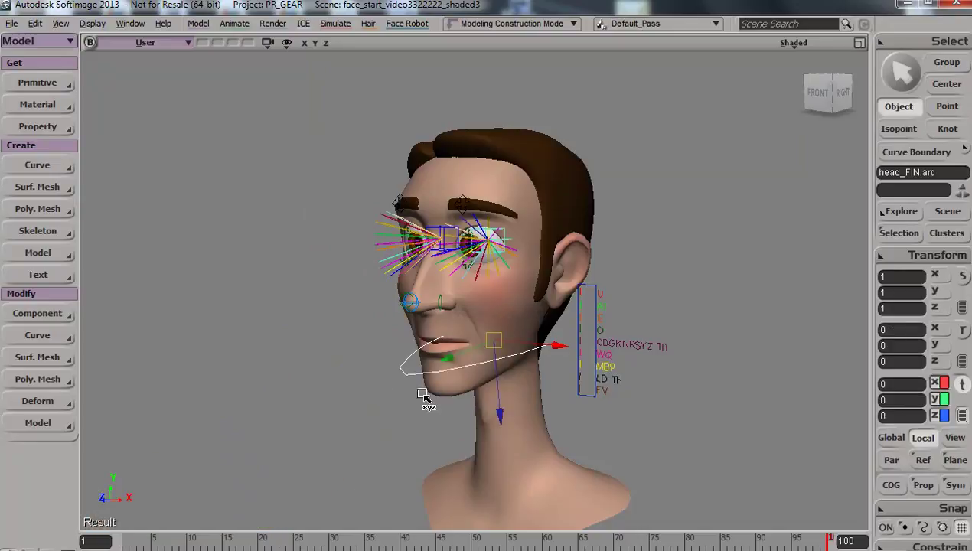
Step: Select the ring control at the nose tip, move it upward along Y, and undo the move
key(s)
right_drag(424, 396, 437, 391)
middle_drag(452, 215, 426, 380)
key(space)
click(383, 324)
key(s)
right_drag(414, 363, 374, 367)
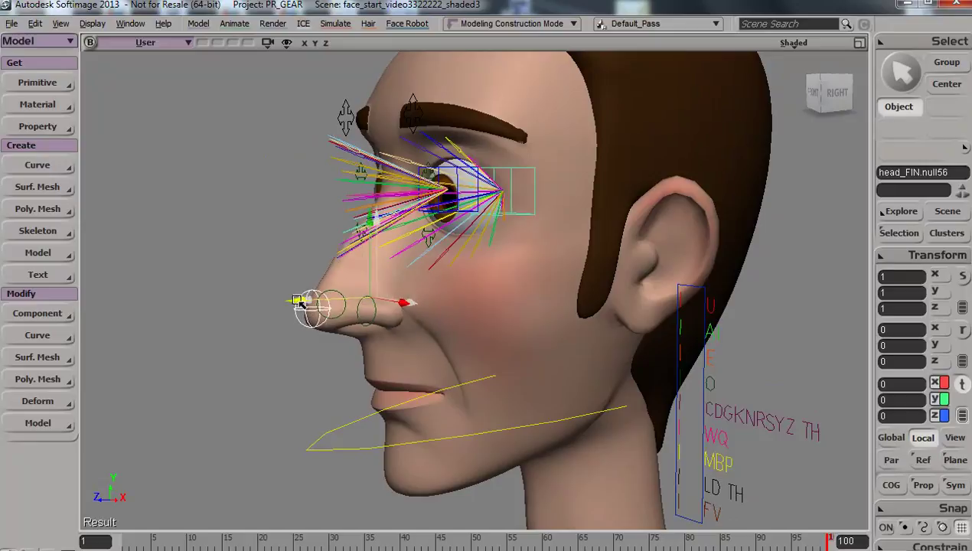
drag(374, 278, 375, 235)
key(ctrl+z)
Step: Rotate the nose tip control and undo the rotation
key(s)
right_drag(394, 346, 430, 311)
key(c)
drag(386, 276, 375, 234)
key(ctrl+z)
key(s)
right_drag(398, 304, 434, 302)
Step: Select the box frame around the mouth-shape sliders and open its null display properties
key(space)
click(627, 278)
key(s)
right_drag(650, 305, 640, 363)
key(s)
key(Return)
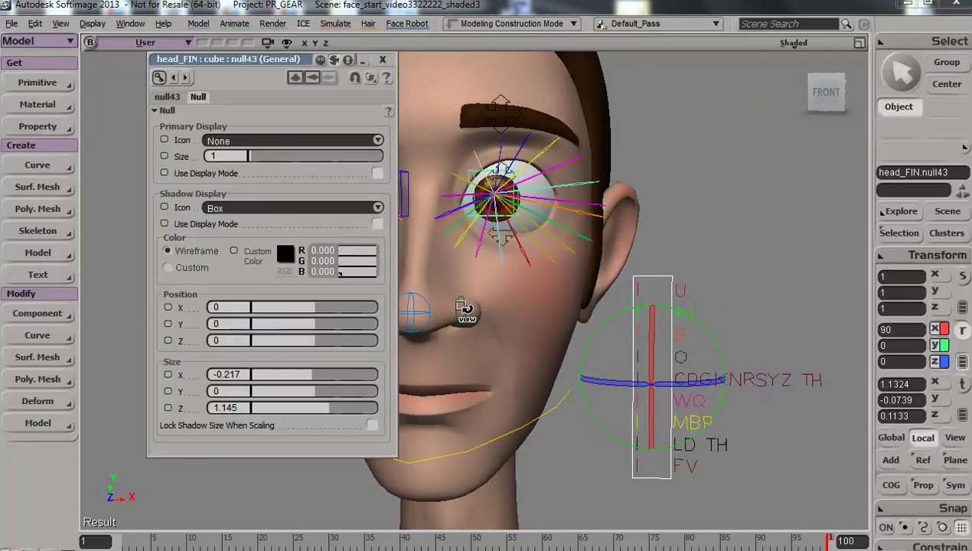
Step: Set the slider frame's primary icon to Null and its shadow icon to None
click(268, 143)
click(262, 147)
click(258, 212)
click(255, 166)
key(s)
right_drag(580, 300, 581, 380)
key(r)
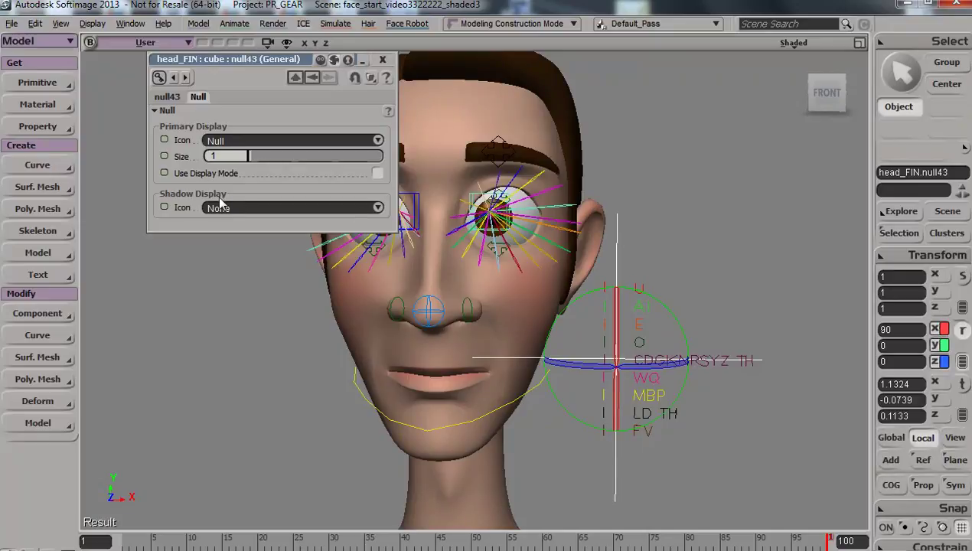
key(s)
right_drag(681, 358, 668, 327)
key(s)
key(s)
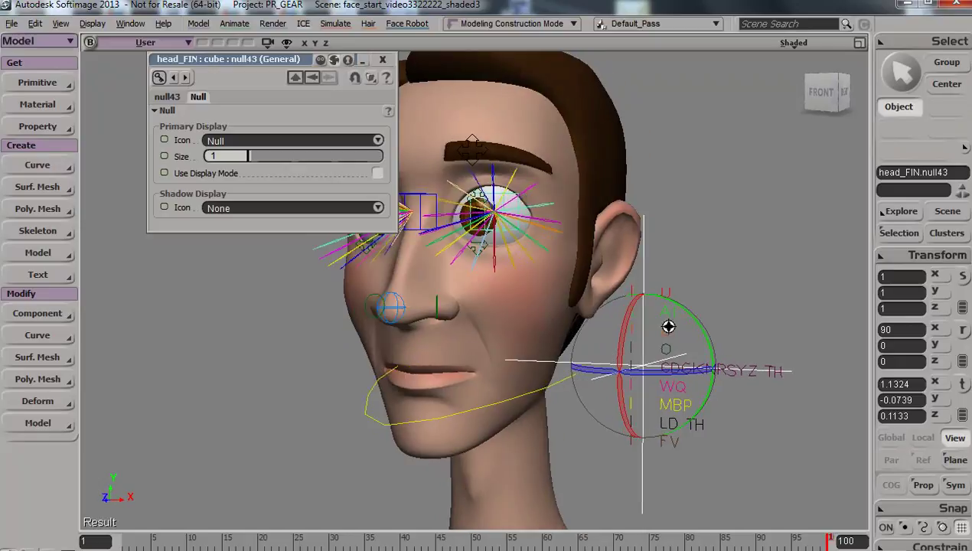
Step: Set the slider frame's primary icon to None and its shadow icon to Box
key(c)
click(268, 214)
click(268, 212)
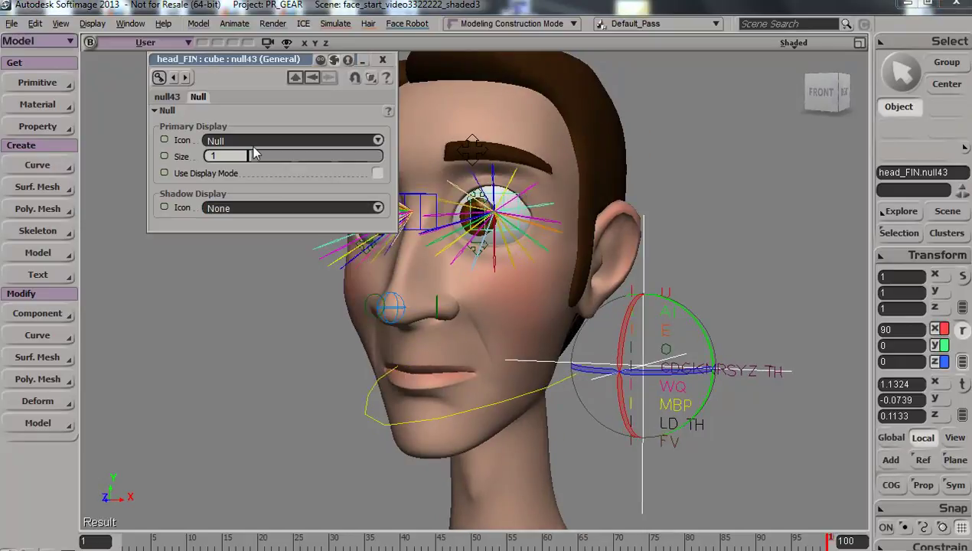
click(247, 144)
click(182, 148)
click(252, 138)
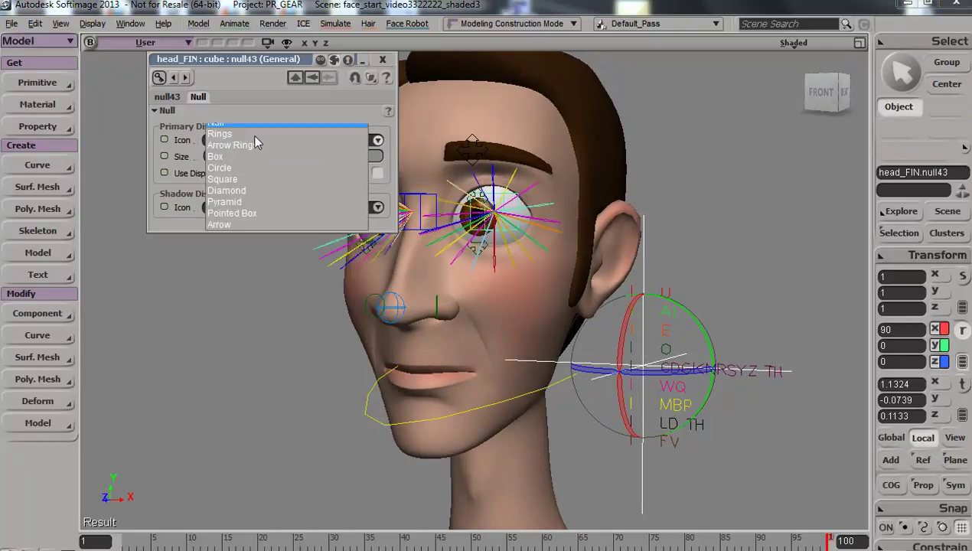
click(251, 130)
click(248, 208)
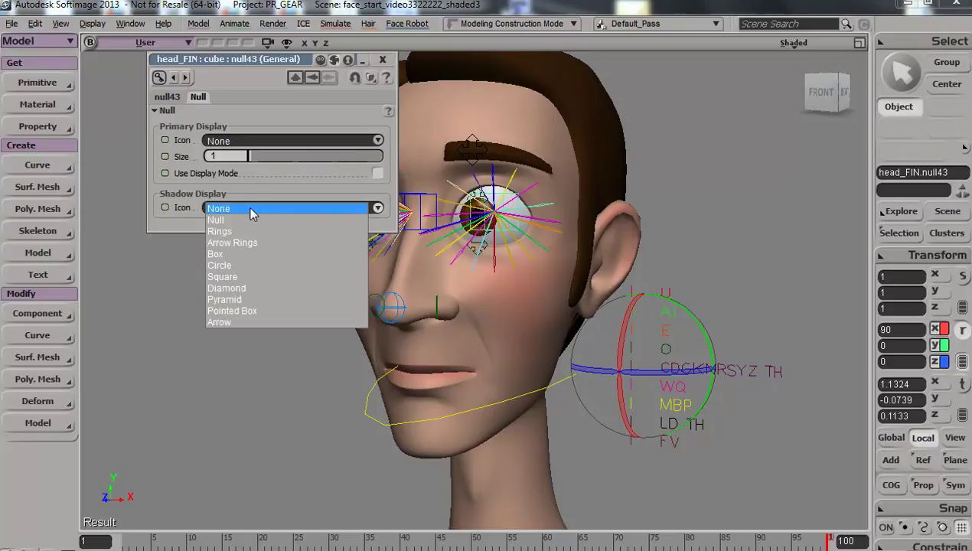
click(253, 254)
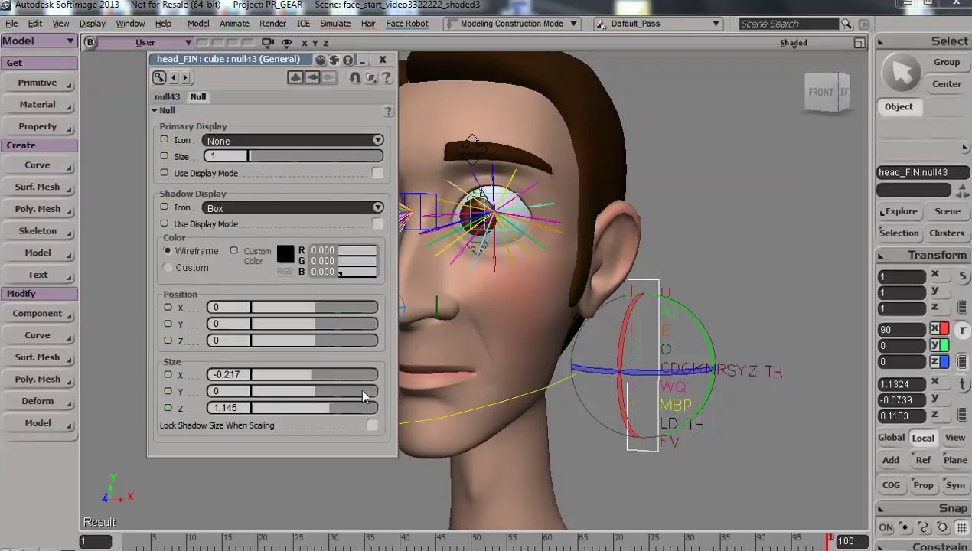
Step: Adjust the frame's shadow box size in X to 0.241 and close its properties
mouse_move(304, 381)
mouse_down()
mouse_move(323, 376)
mouse_move(309, 391)
mouse_up()
key(ctrl+z)
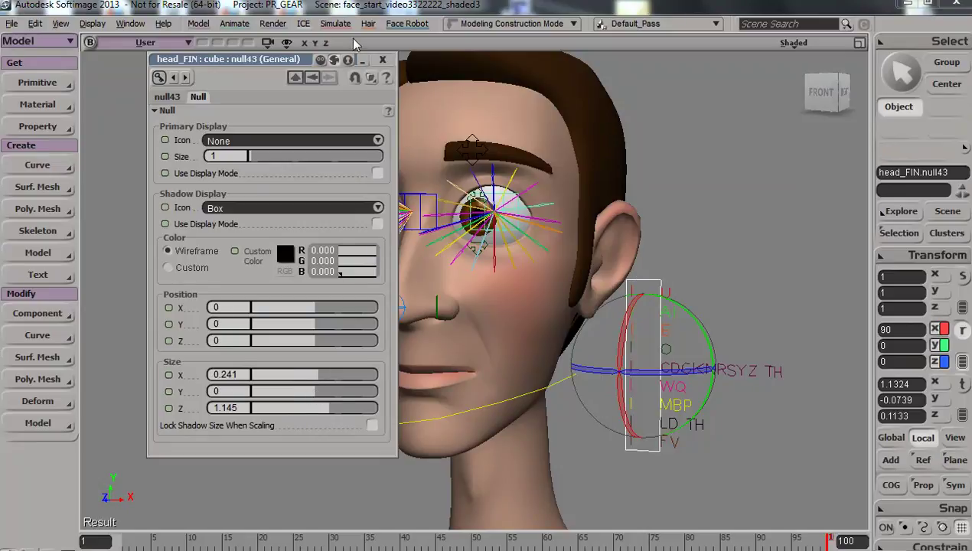
click(383, 60)
Step: Select the ring control at the nose tip and open its null display properties, placed clear of the face
key(s)
right_drag(525, 328, 434, 354)
key(space)
click(373, 307)
key(s)
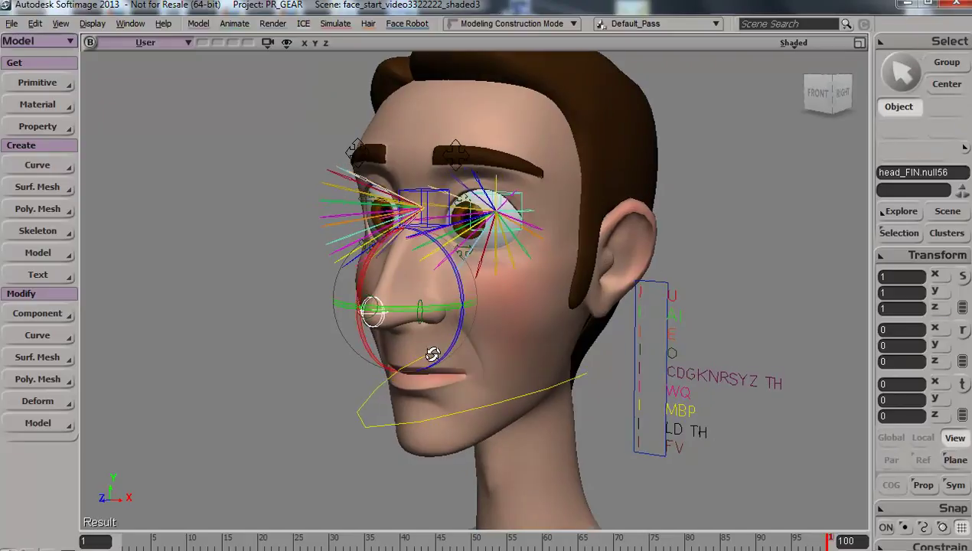
middle_drag(433, 354, 449, 323)
right_drag(446, 323, 427, 317)
middle_drag(427, 317, 484, 271)
right_drag(484, 271, 476, 271)
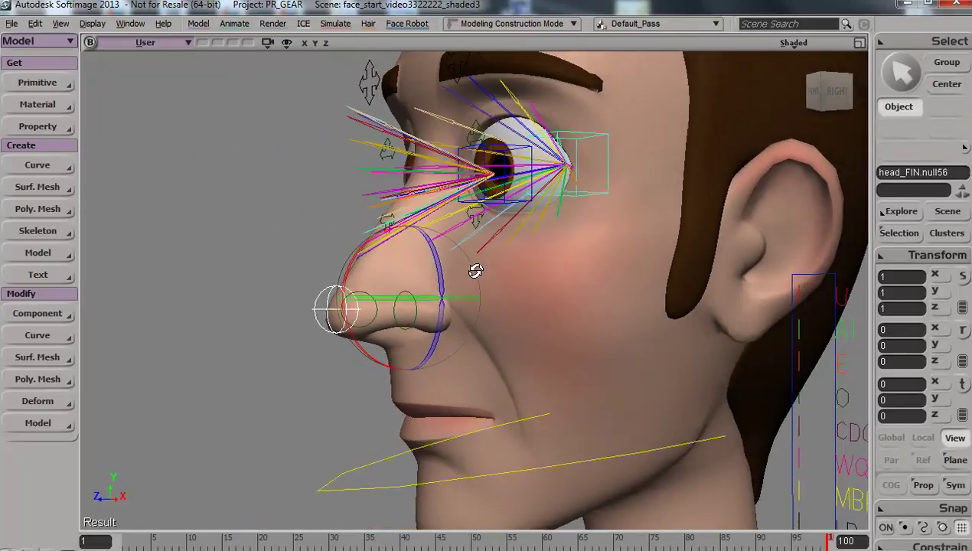
right_drag(422, 369, 443, 361)
key(Return)
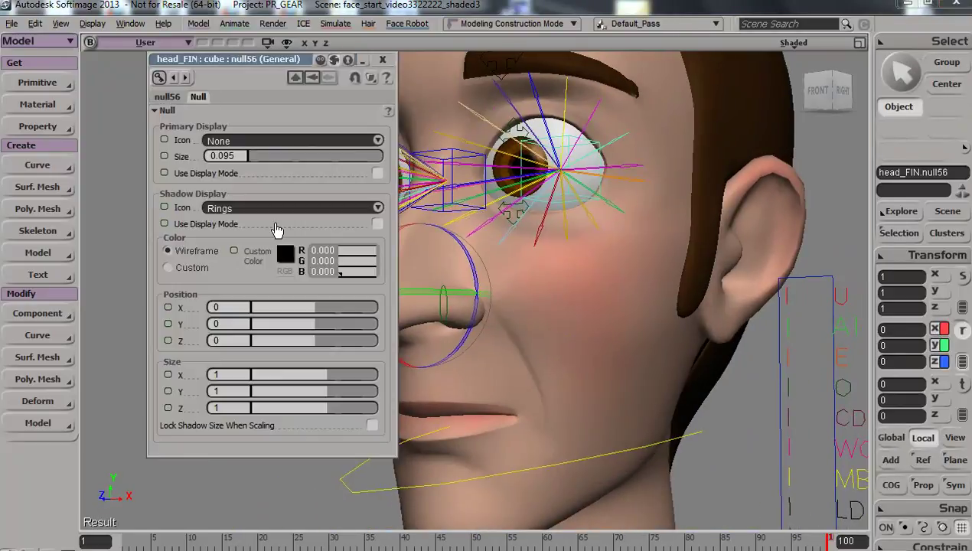
drag(274, 59, 126, 109)
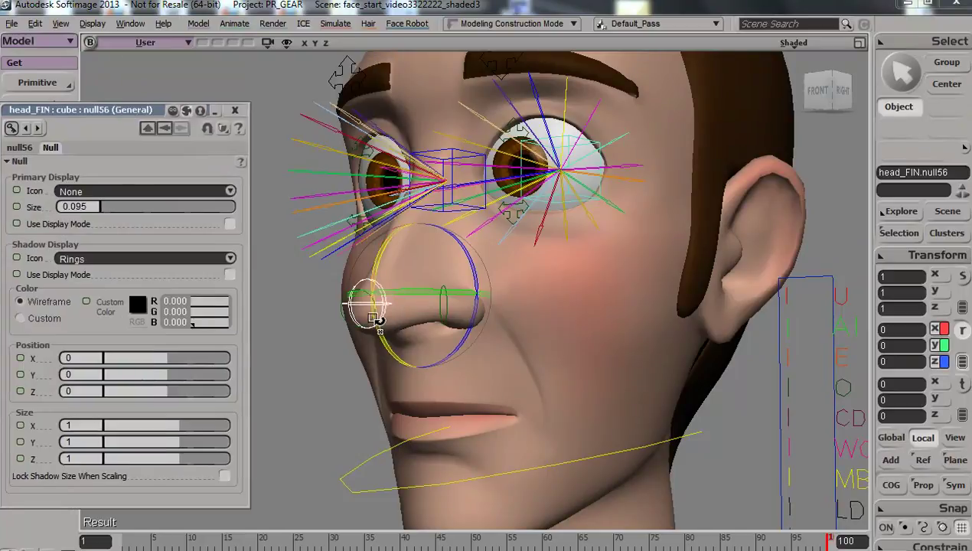
Step: Move the nose tip control forward to Z 0.089 and along other directions, undoing each move
key(v)
drag(359, 295, 356, 295)
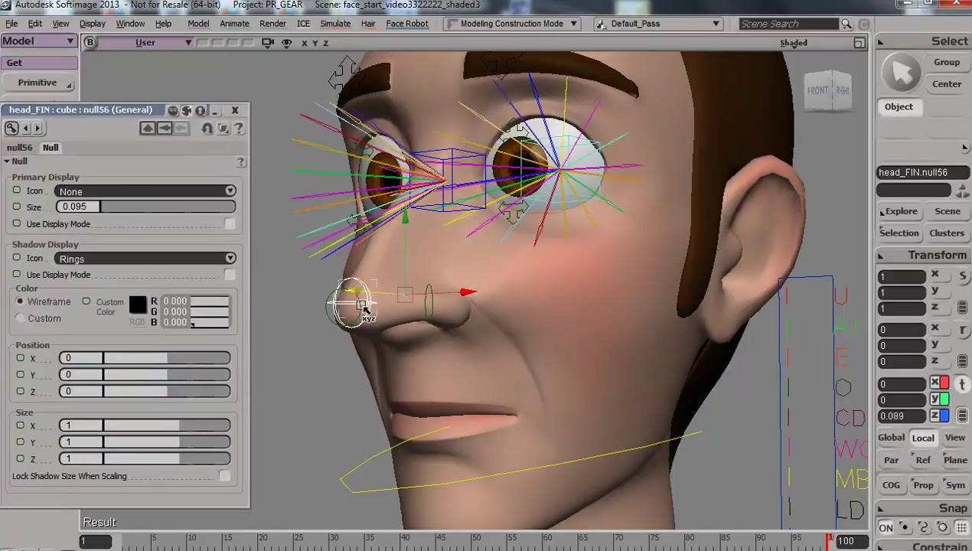
key(ctrl+z)
drag(420, 221, 437, 291)
key(ctrl+z)
key(s)
right_drag(436, 373, 425, 397)
right_drag(455, 326, 482, 329)
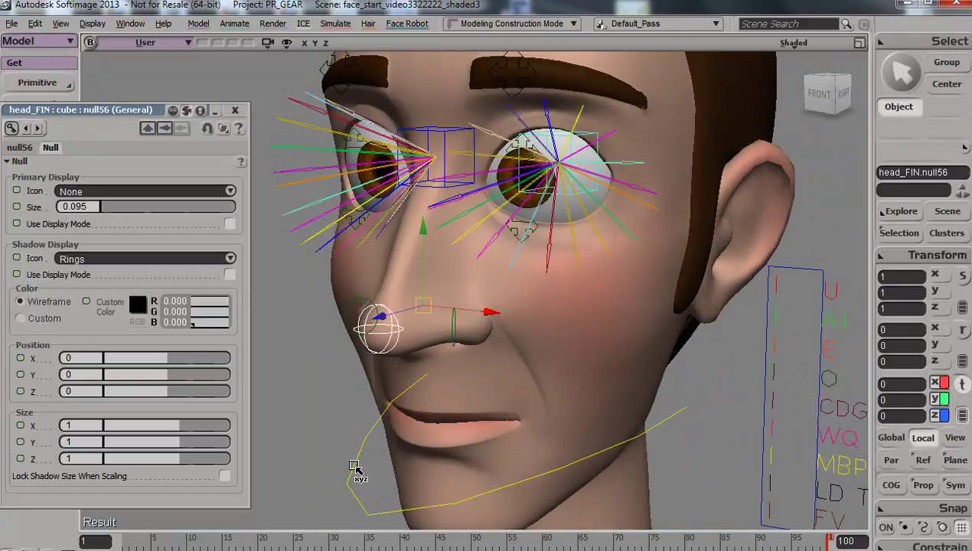
Step: Shift the nose control's shadow rings in X through their position offset and undo it
drag(135, 109, 191, 90)
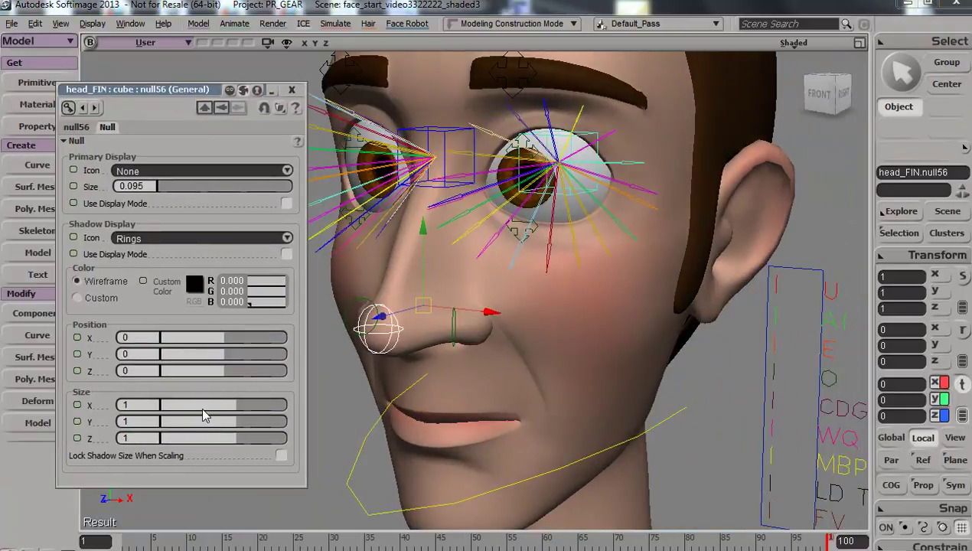
right_drag(485, 378, 453, 364)
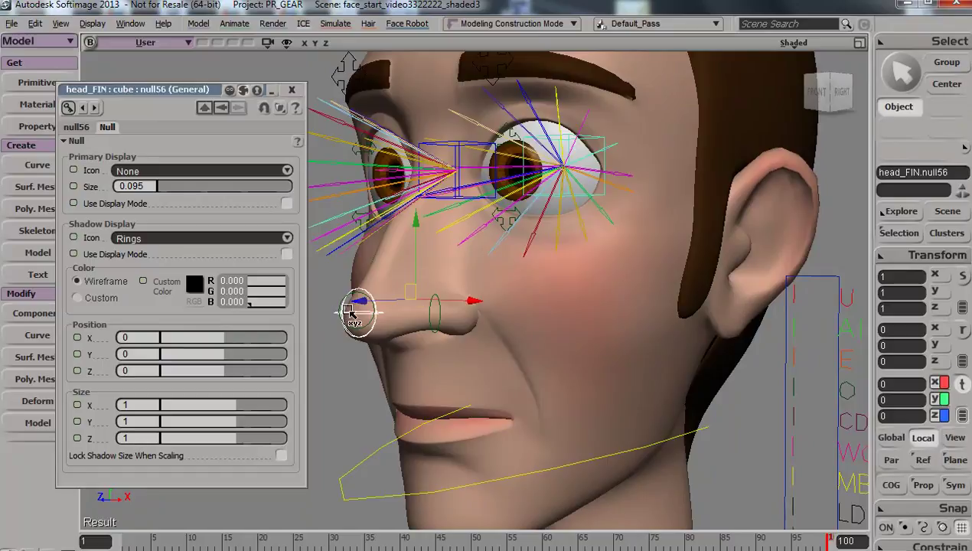
middle_drag(421, 359, 465, 333)
right_drag(405, 412, 373, 407)
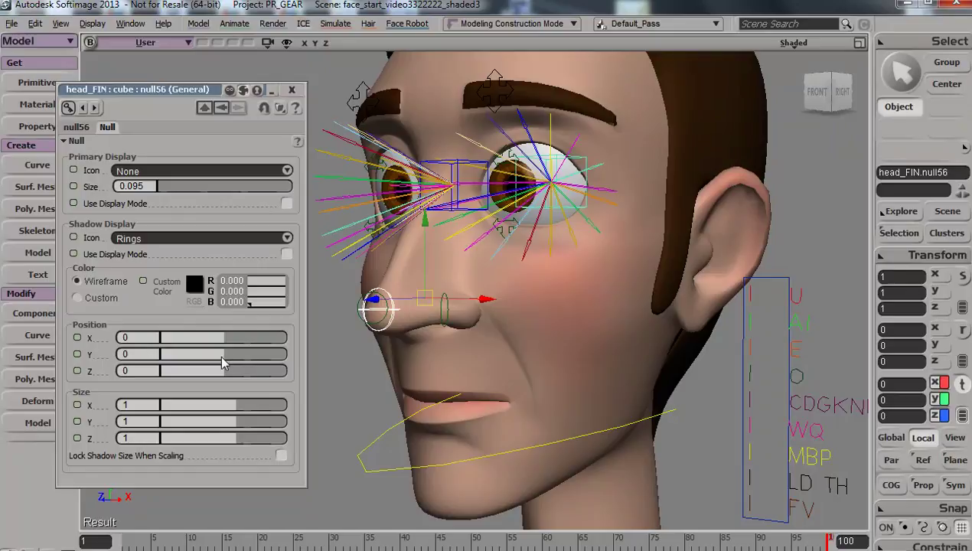
drag(223, 340, 207, 339)
key(ctrl+z)
right_drag(430, 364, 389, 366)
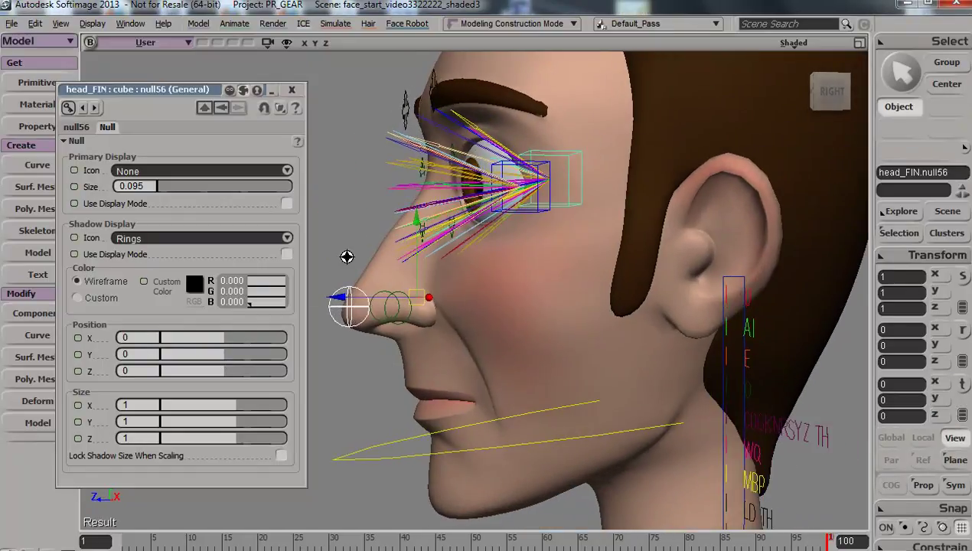
Step: Offset the nose control's shadow rings to X -2.53 and Y -0.482, and undo both offsets
right_drag(409, 398, 426, 396)
mouse_move(224, 338)
mouse_down()
mouse_move(175, 343)
mouse_move(220, 355)
mouse_up()
right_drag(390, 396, 468, 401)
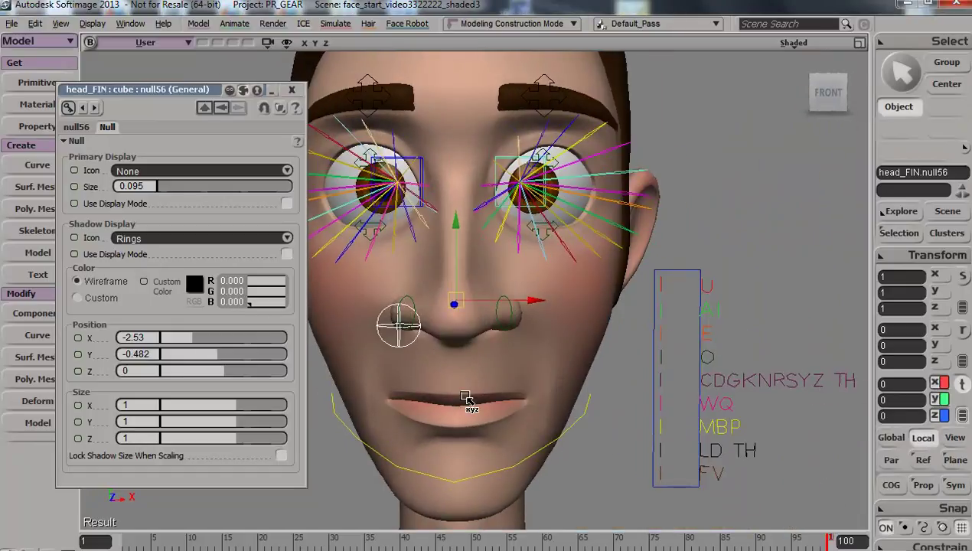
key(ctrl+z)
key(ctrl+z)
Step: Offset the nose control's shadow rings in Z, settling on a position of 0.542
drag(223, 371, 109, 374)
key(ctrl+z)
right_drag(448, 399, 413, 406)
mouse_move(226, 371)
mouse_down()
mouse_move(240, 369)
mouse_move(230, 370)
mouse_up()
right_drag(460, 384, 616, 390)
middle_drag(617, 390, 619, 369)
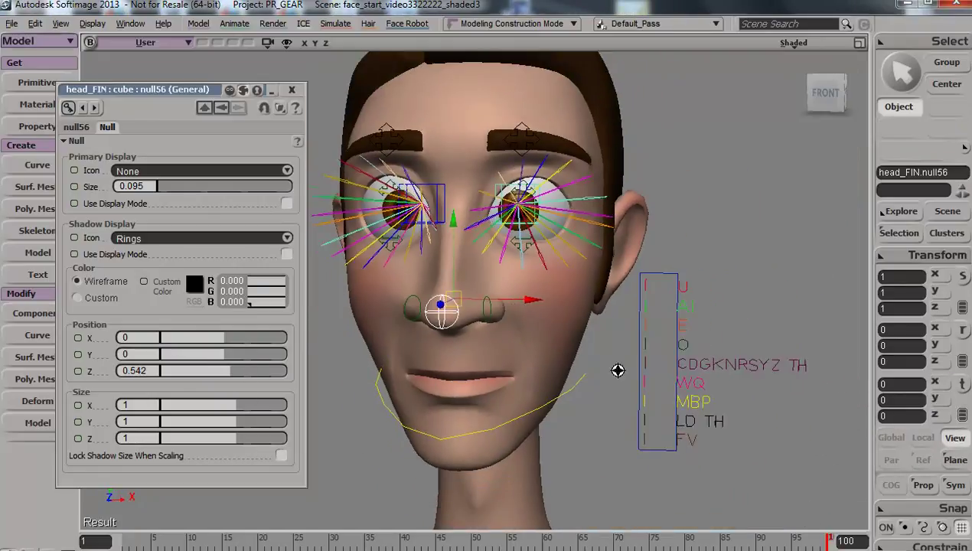
right_drag(618, 369, 649, 362)
Step: Slide the CDGKNRSYZ TH mouth-shape control along X to open the mouth into a toothy smile
click(657, 339)
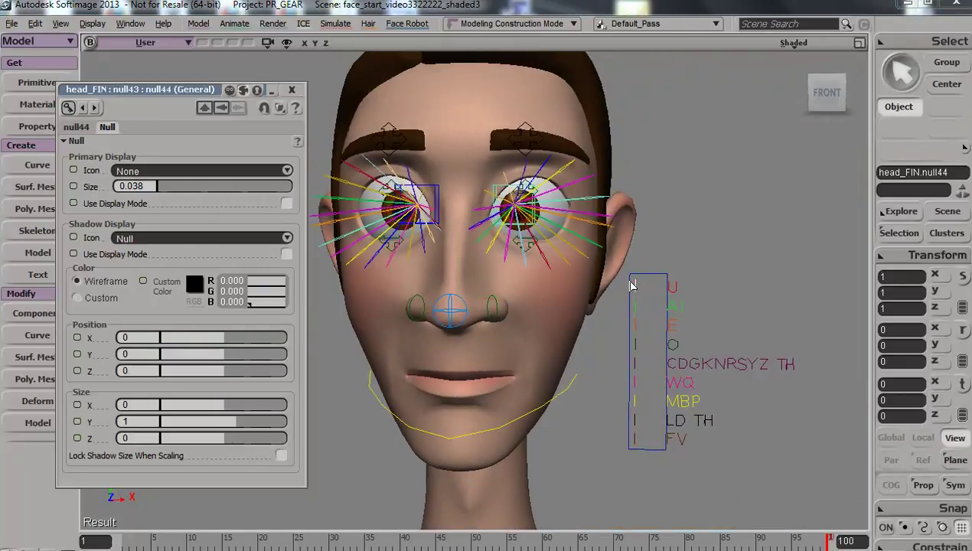
key(v)
middle_drag(653, 350, 587, 358)
key(s)
right_drag(668, 396, 670, 382)
key(v)
key(space)
click(642, 384)
key(v)
drag(736, 383, 772, 386)
Step: Adjust the CDGKNRSYZ TH slider to X 0.1518 and close the null properties
key(space)
click(491, 371)
key(s)
middle_drag(595, 324, 588, 432)
key(v)
key(space)
click(752, 434)
key(v)
mouse_move(788, 429)
mouse_down()
mouse_move(729, 431)
mouse_move(786, 429)
mouse_up()
key(s)
scroll(628, 436, down, 2)
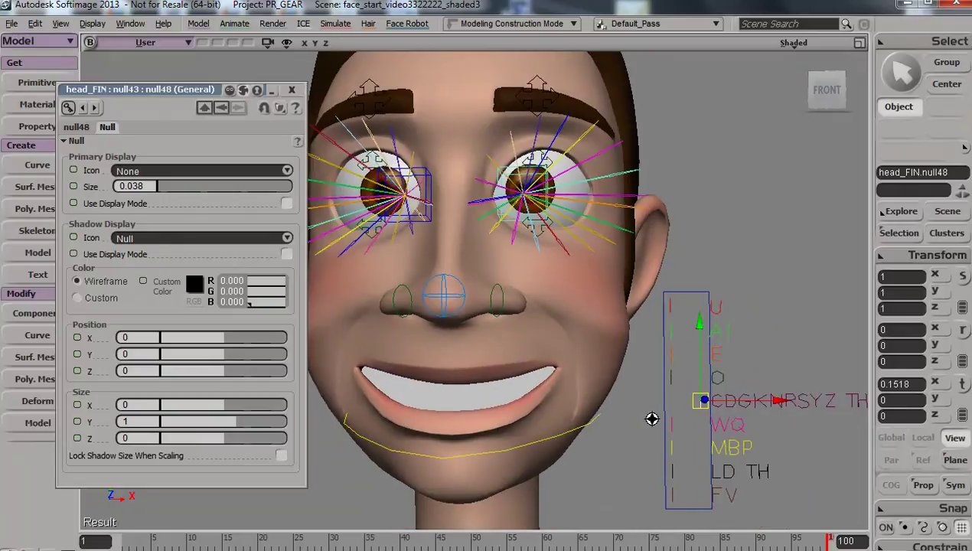
right_drag(650, 425, 629, 429)
key(v)
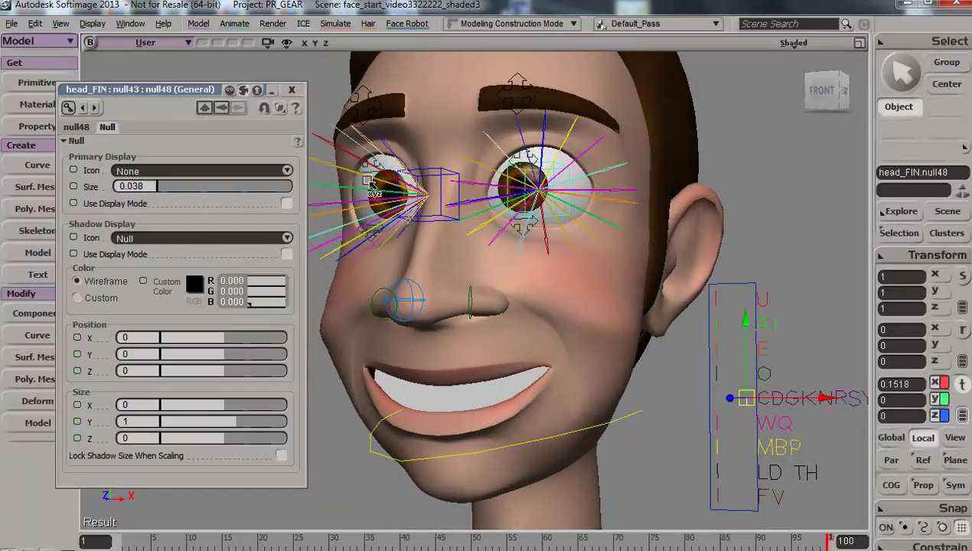
click(293, 91)
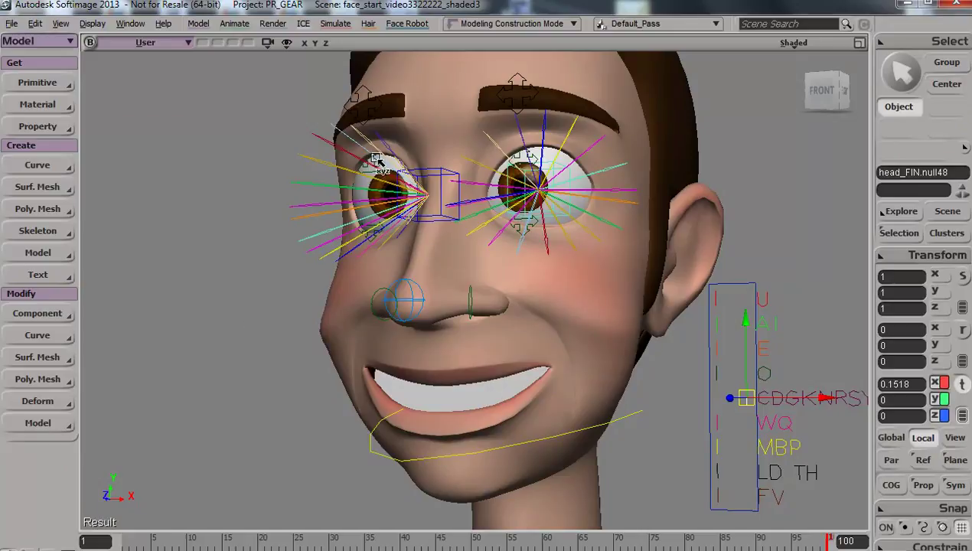
Step: Slide the CDGKNRSYZ TH control back to X 0 and select the MBP slider
drag(829, 399, 778, 422)
key(space)
key(v)
key(space)
click(722, 452)
key(v)
Step: Try out the LD TH mouth-shape slider along X and bring it back to 0
key(space)
click(720, 475)
key(v)
drag(776, 472, 655, 473)
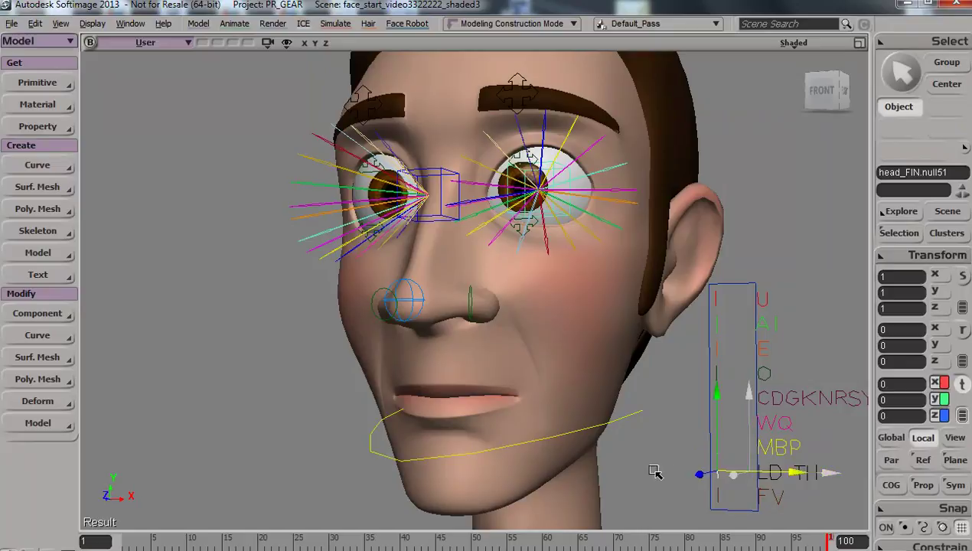
Step: Select the face mesh, view it from the front, and switch to the Animate toolset
key(space)
click(525, 331)
key(s)
right_drag(294, 310, 334, 309)
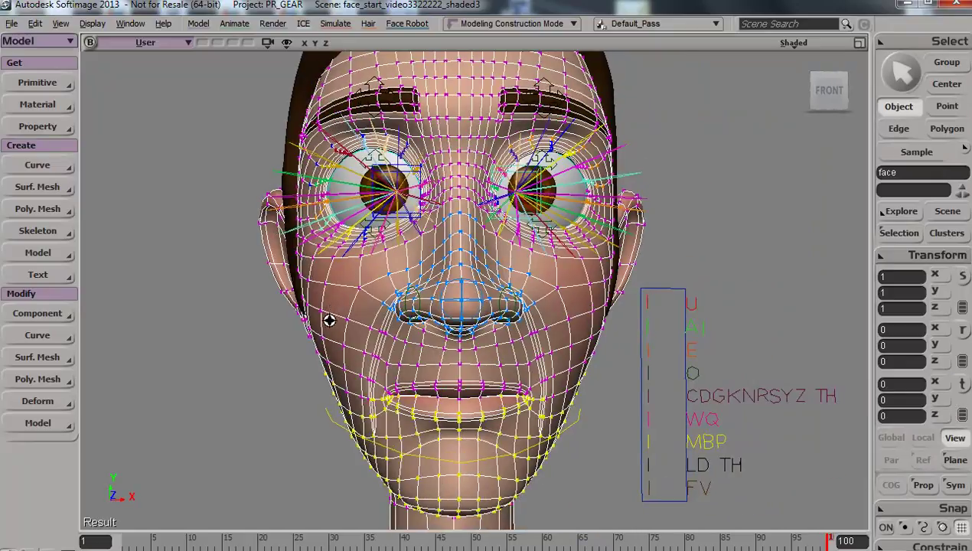
key(v)
click(38, 44)
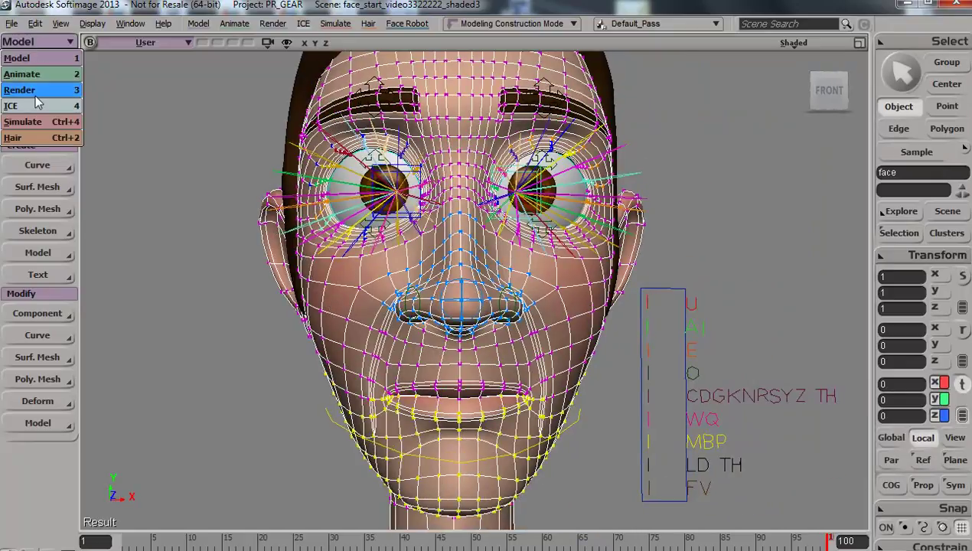
click(37, 74)
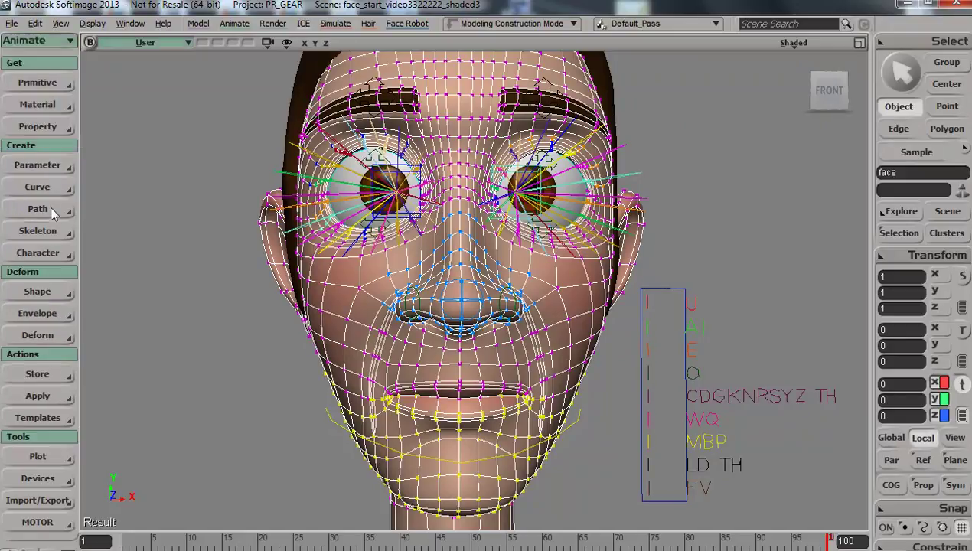
Step: Review the face mesh's stored shapes in the Shape Manager and close it
click(49, 295)
click(164, 297)
drag(674, 191, 278, 198)
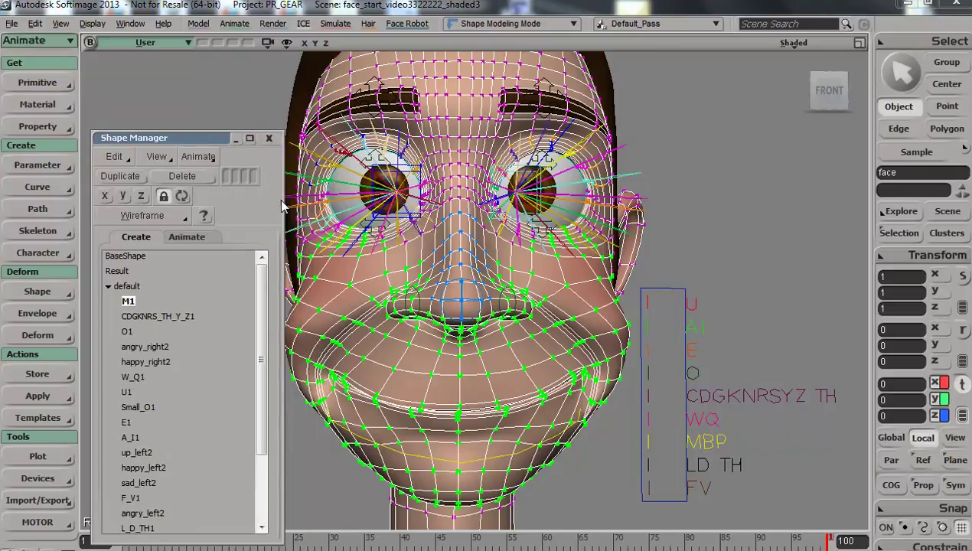
click(270, 139)
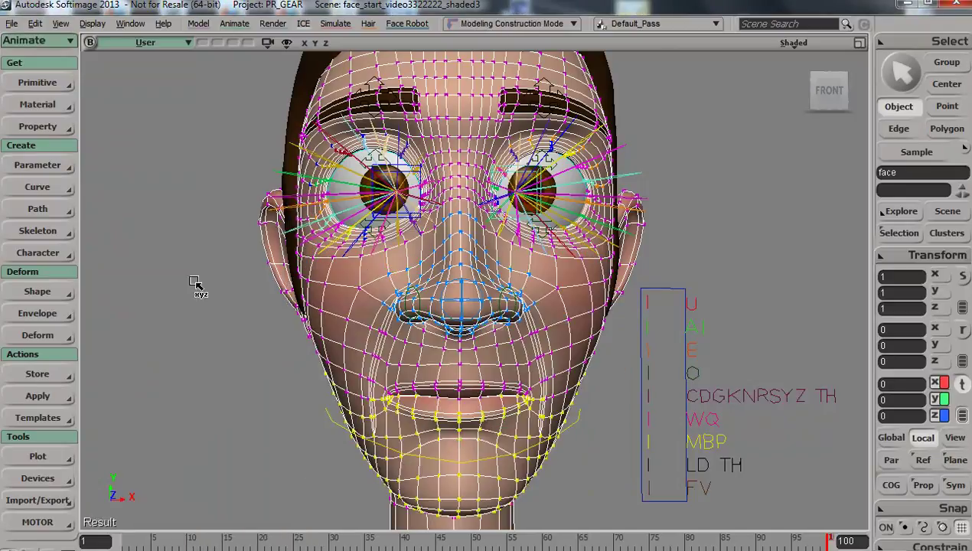
Step: Open the Shape Manager for the face mesh again and turn off its Affected points display
click(34, 295)
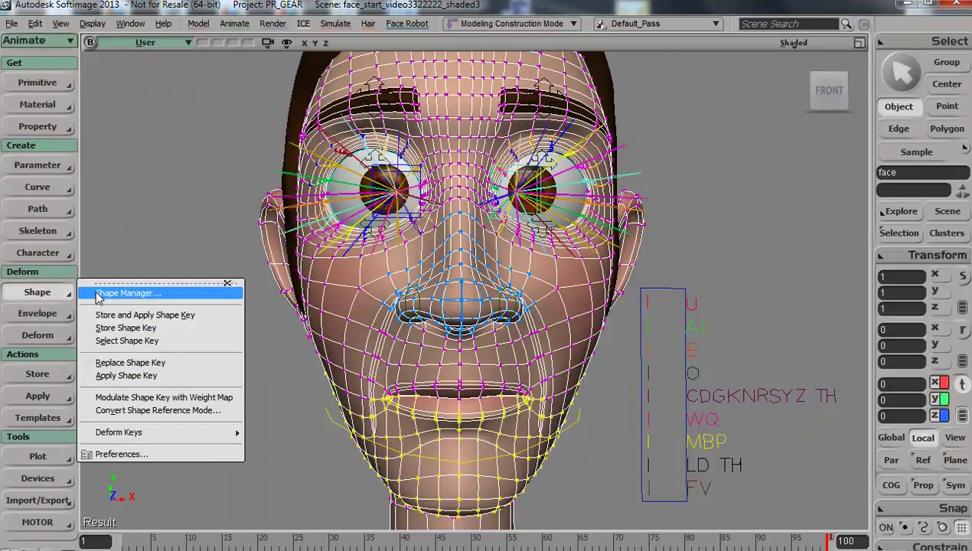
click(127, 144)
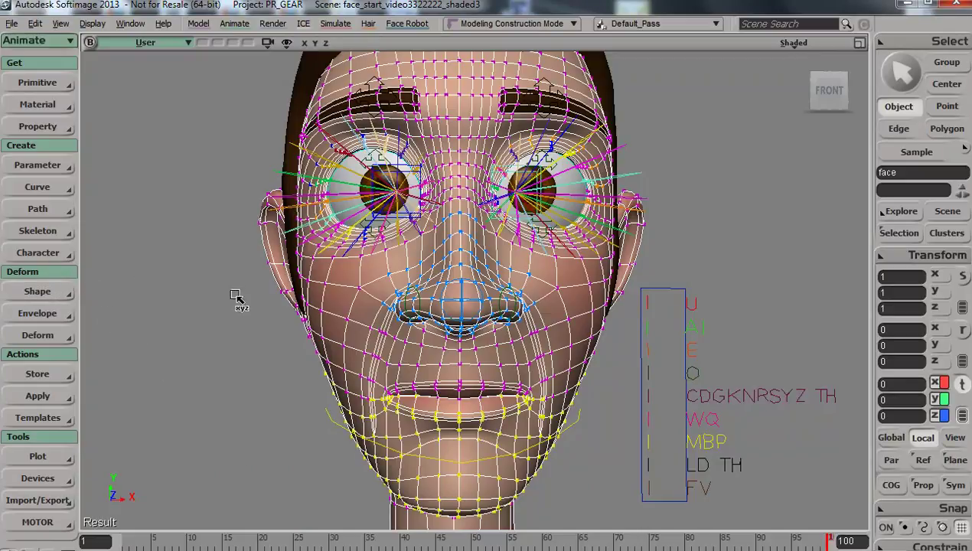
middle_click(42, 297)
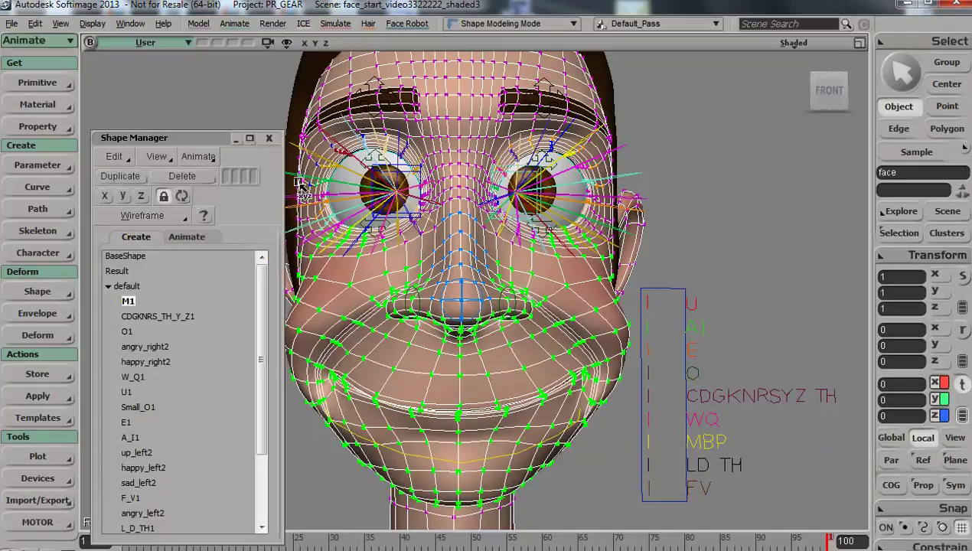
key(o)
drag(473, 341, 482, 307)
key(v)
click(159, 155)
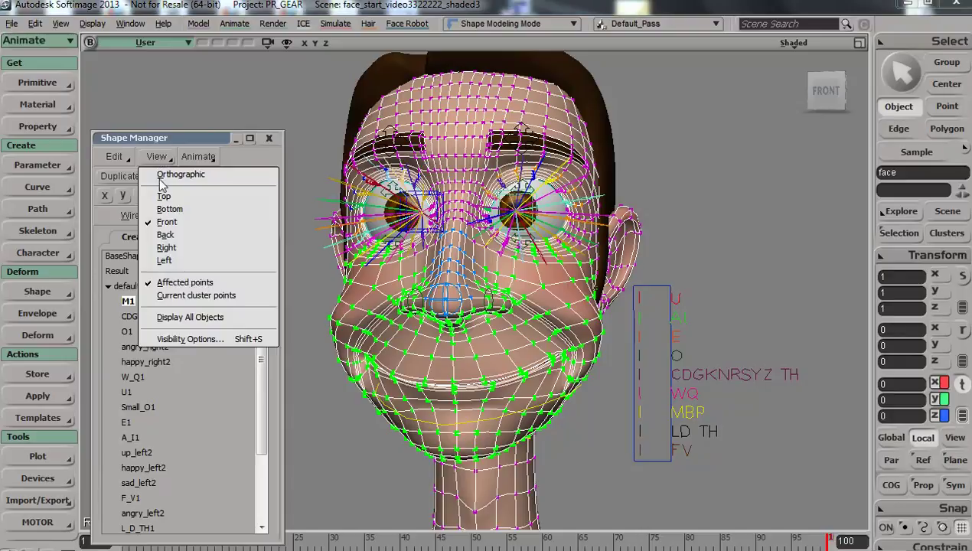
click(176, 278)
key(o)
drag(471, 384, 481, 385)
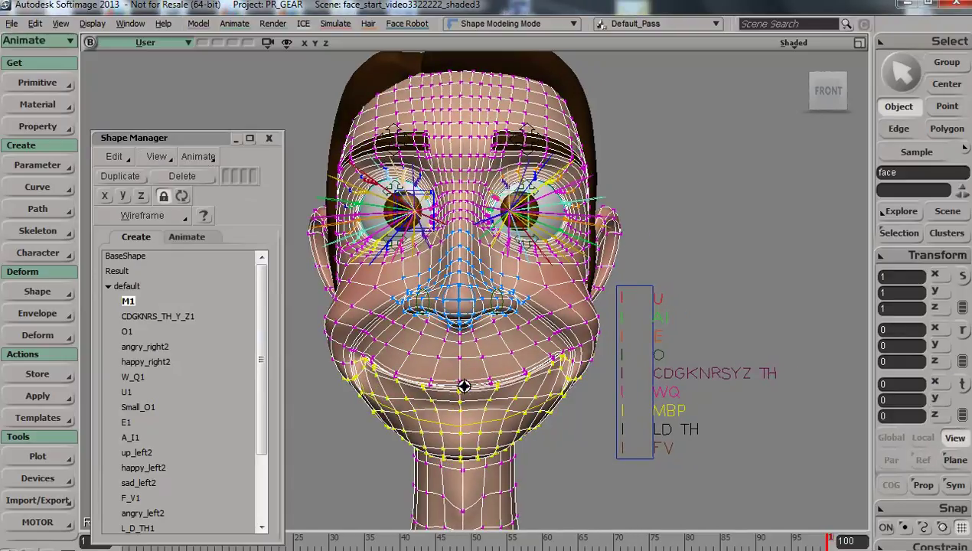
Step: Preview the stored L_D_TH1 shape, show the shape weight sliders, and widen the Shape Manager until the full shape names fit
scroll(204, 439, down, 2)
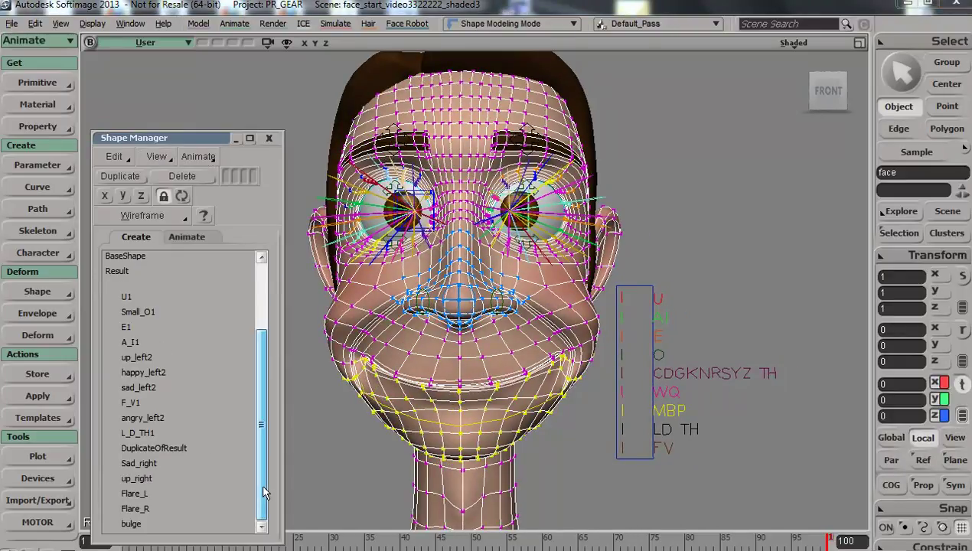
click(139, 434)
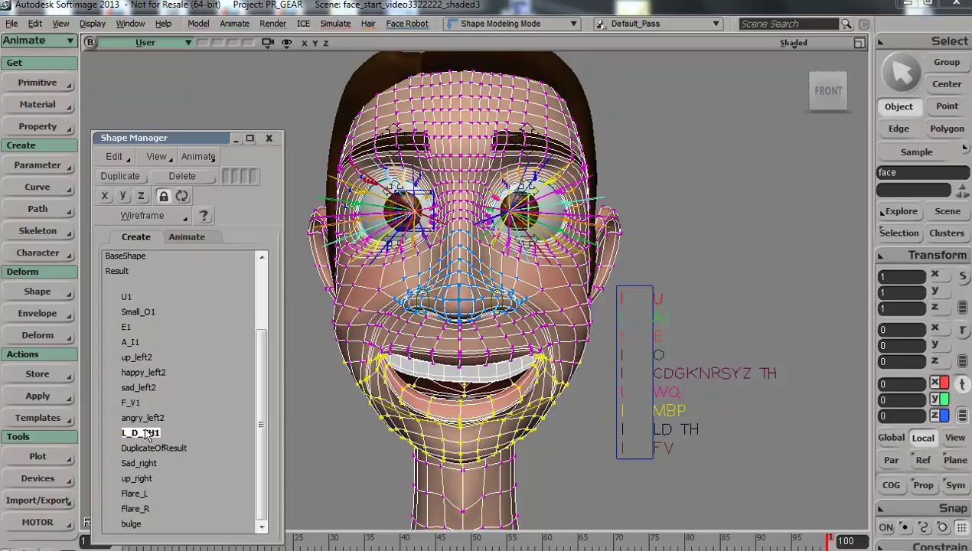
click(186, 238)
scroll(239, 314, down, 3)
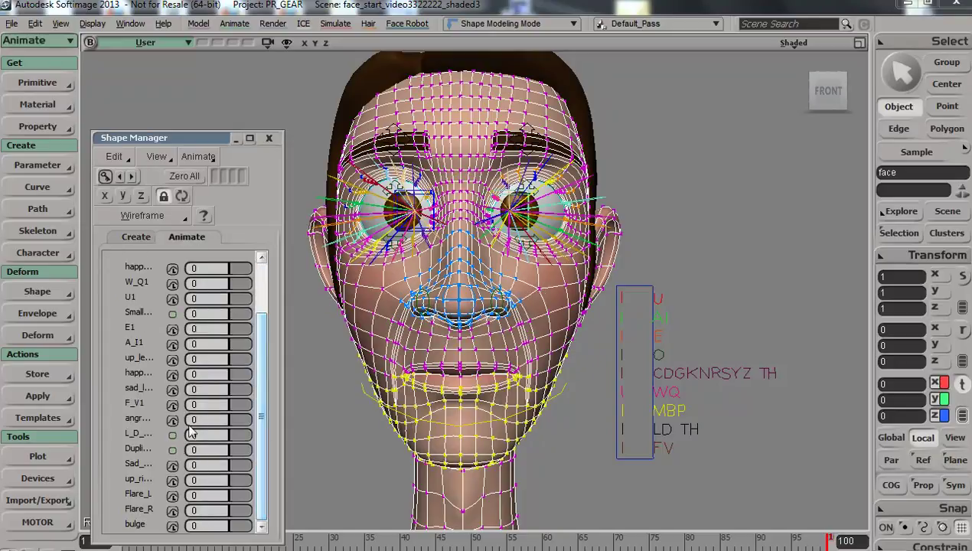
drag(284, 432, 379, 435)
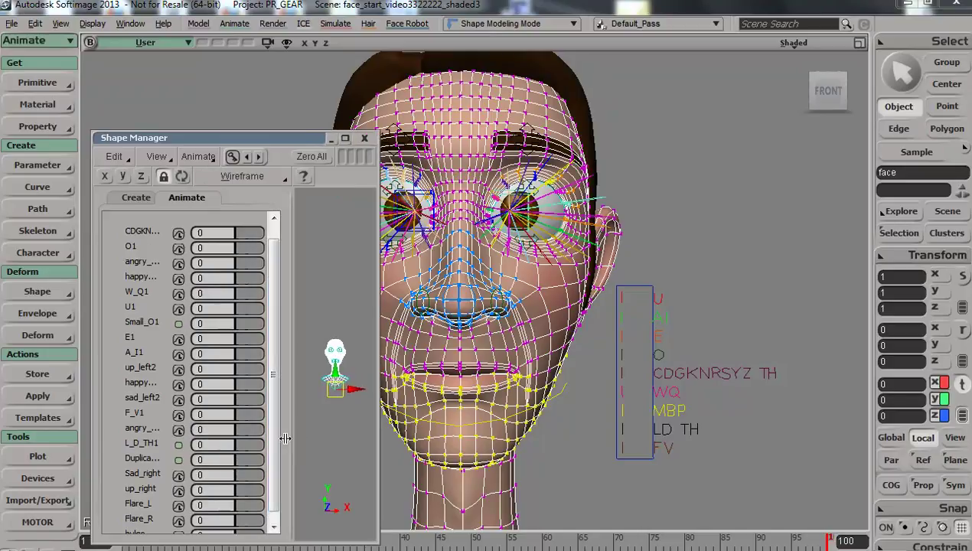
drag(292, 437, 386, 459)
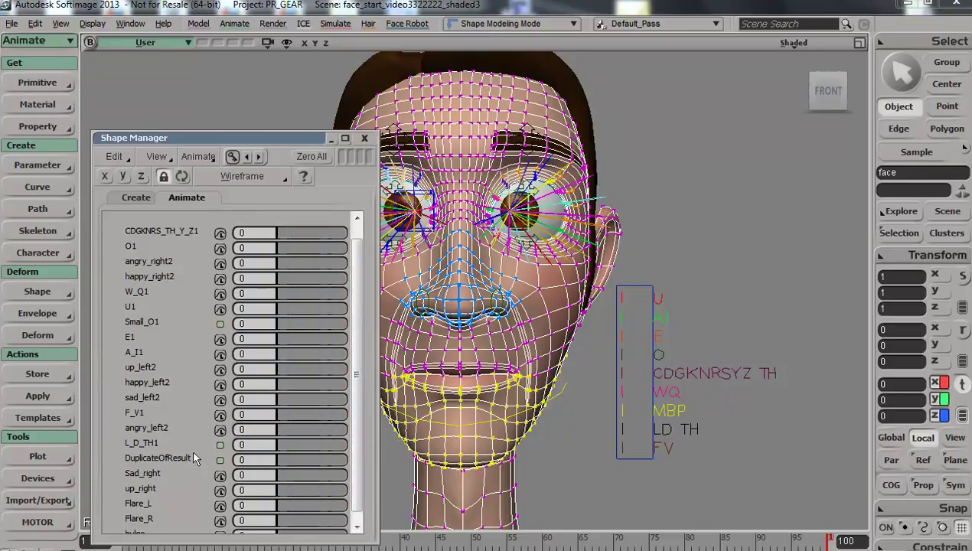
Step: Link the L_D_TH1 shape weight to the posx of the LD TH slider null (head_FIN.null51)
right_click(220, 448)
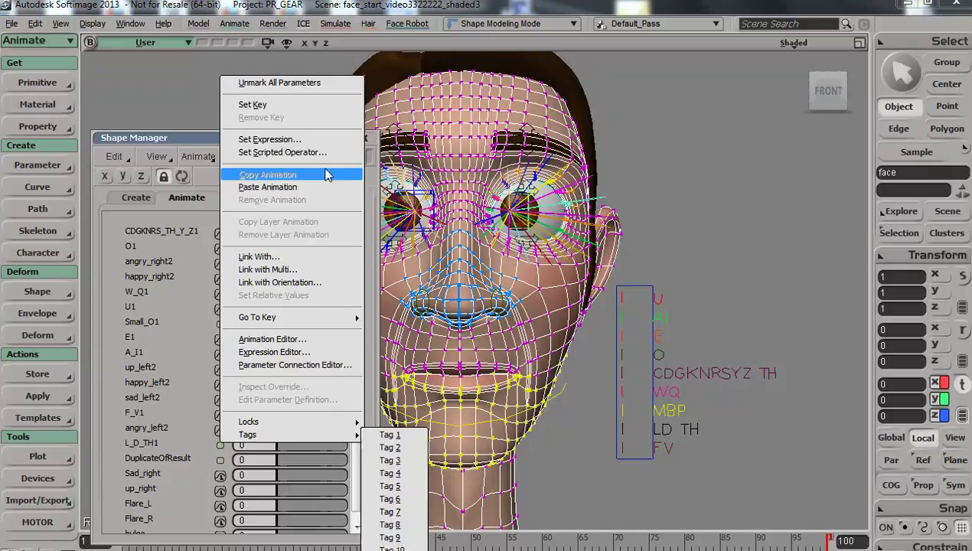
click(277, 261)
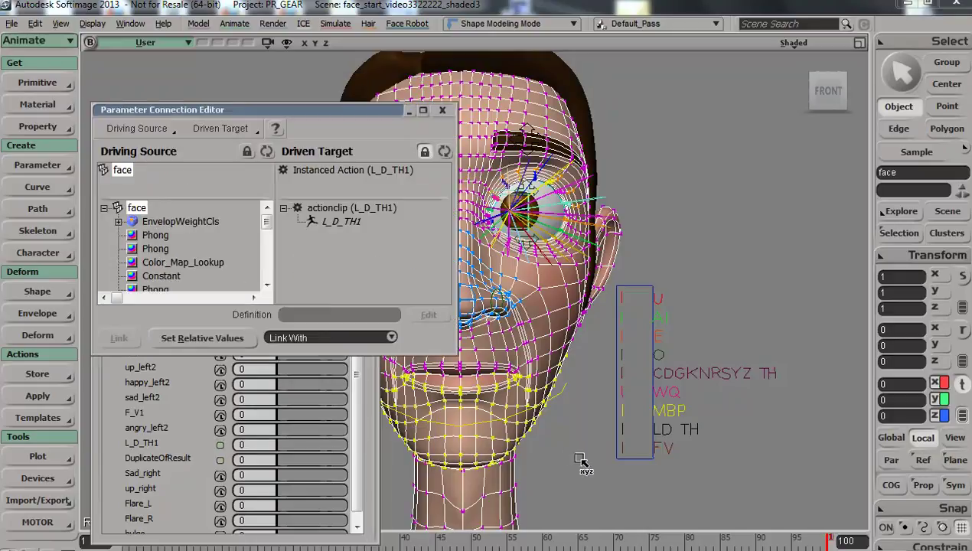
key(space)
click(626, 429)
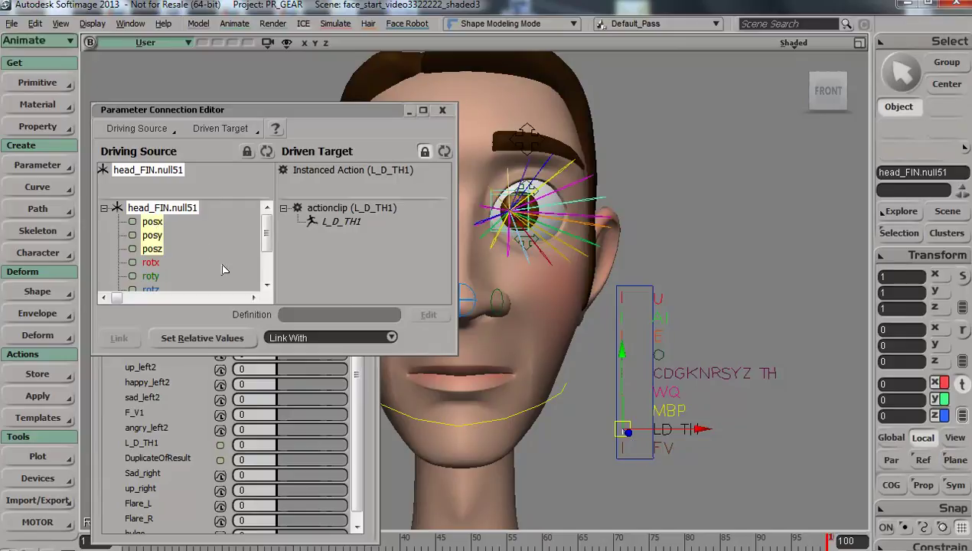
key(space)
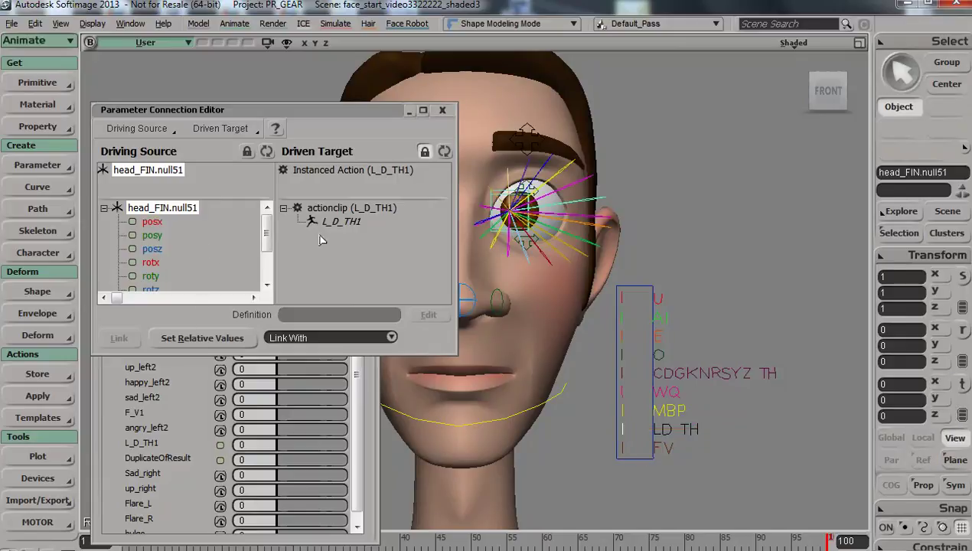
click(156, 222)
click(121, 339)
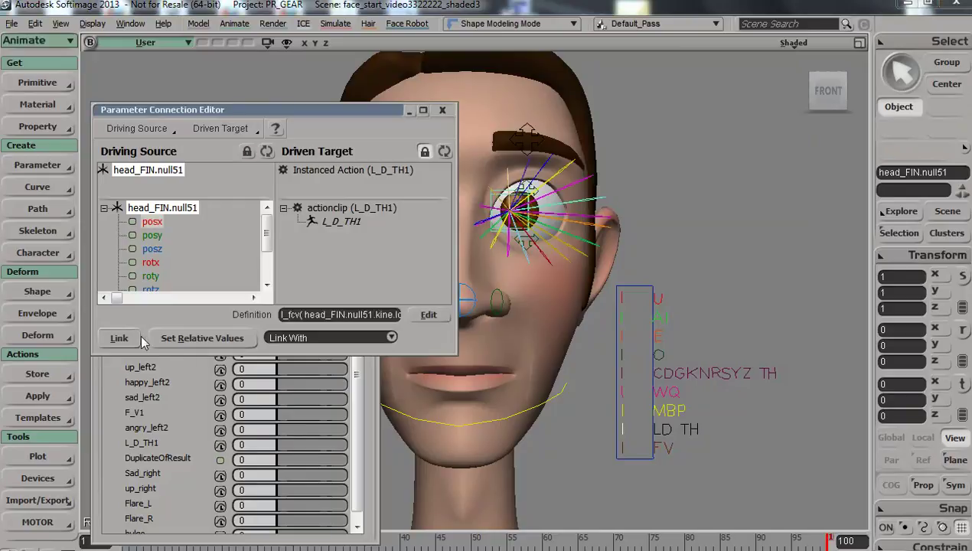
Step: Slide the LD TH control to about X 0.165, raise the L_D_TH1 weight to 1, and set the link's relative values
click(645, 430)
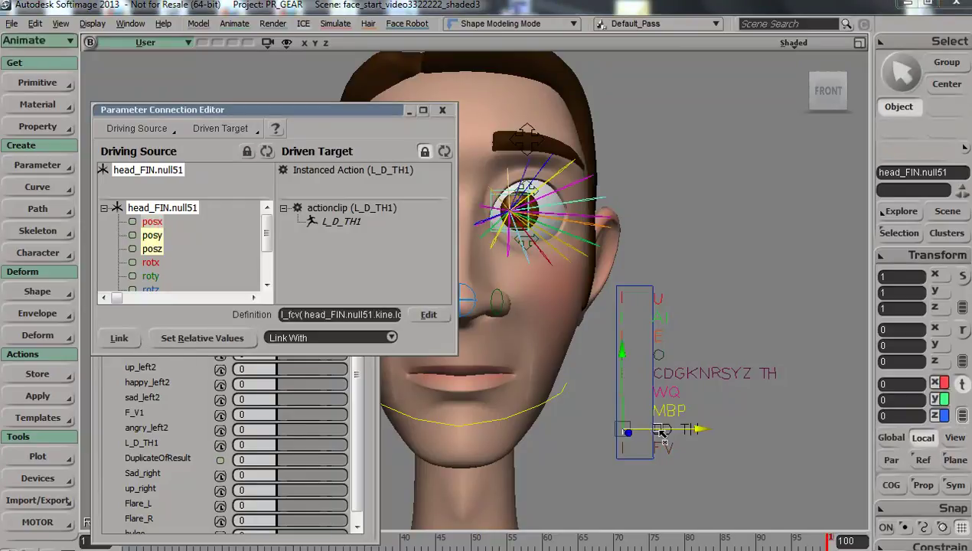
drag(680, 433, 731, 456)
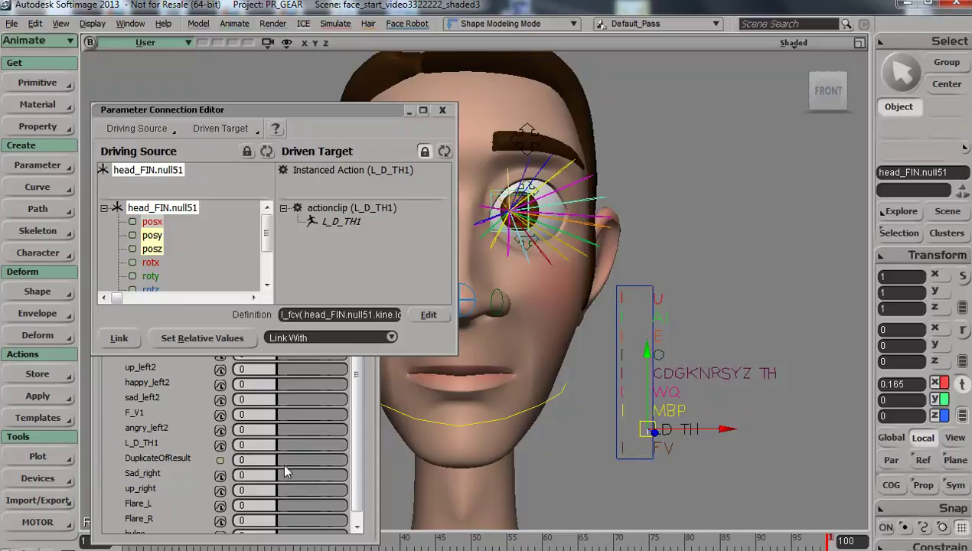
drag(280, 447, 538, 456)
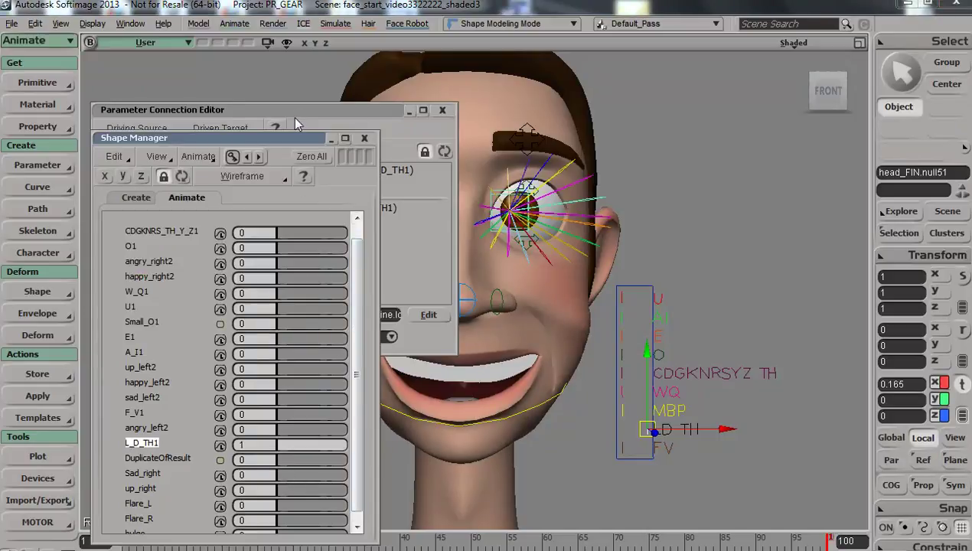
drag(291, 113, 285, 46)
click(192, 277)
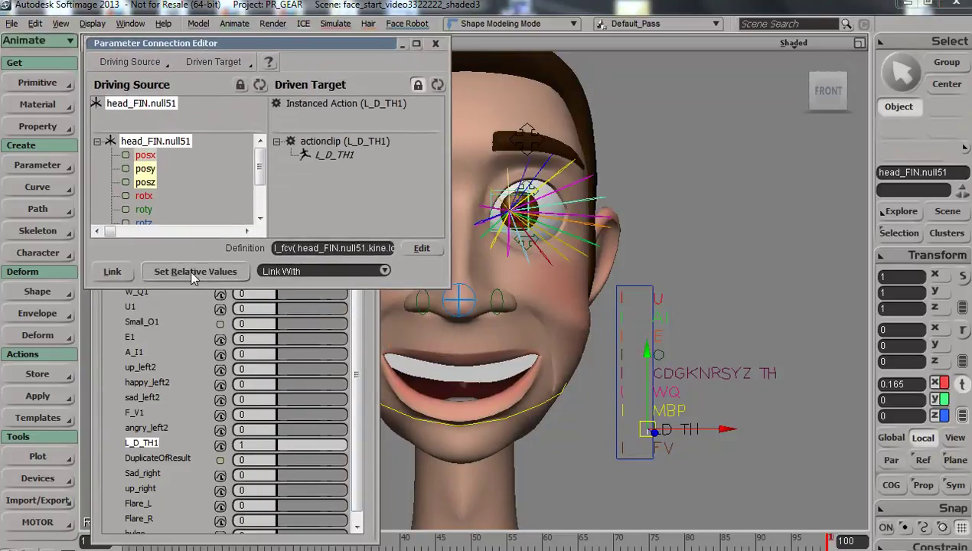
Step: Slide the LD TH control back to X 0, close the Parameter Connection Editor, and return to the stored shapes list
drag(687, 433, 658, 435)
click(434, 45)
click(130, 198)
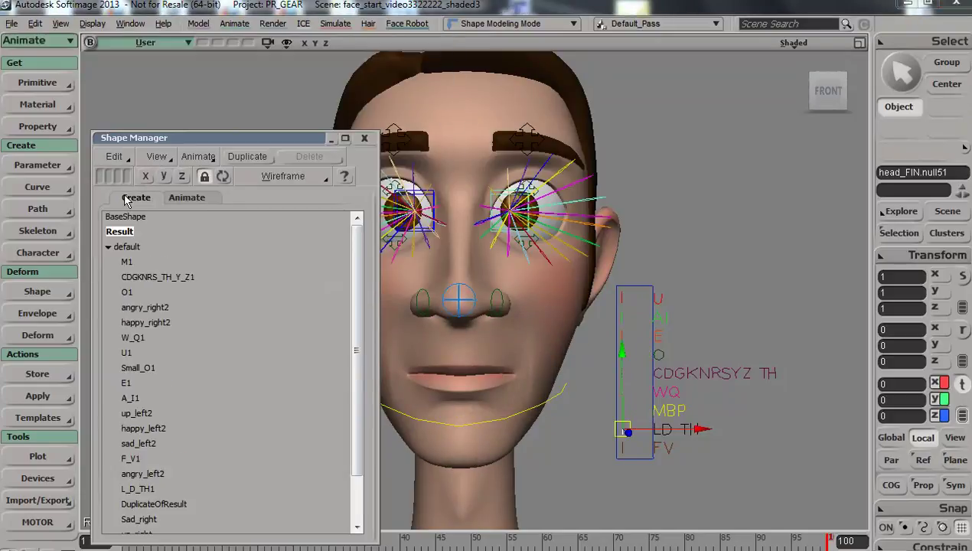
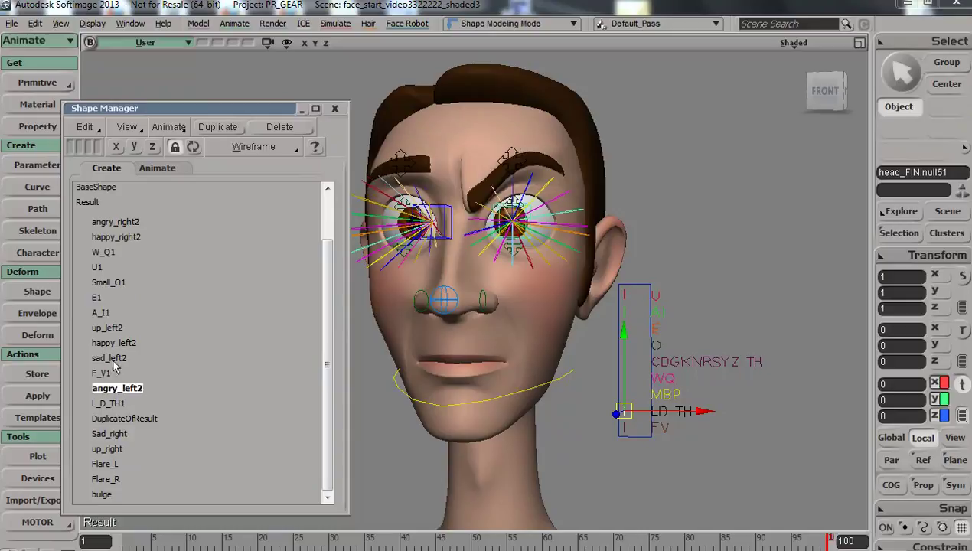
Step: Select the eyebrow control head_FIN.crvlist7, try moving it down and inward with the shape weights shown, and reset its transform
click(503, 169)
key(v)
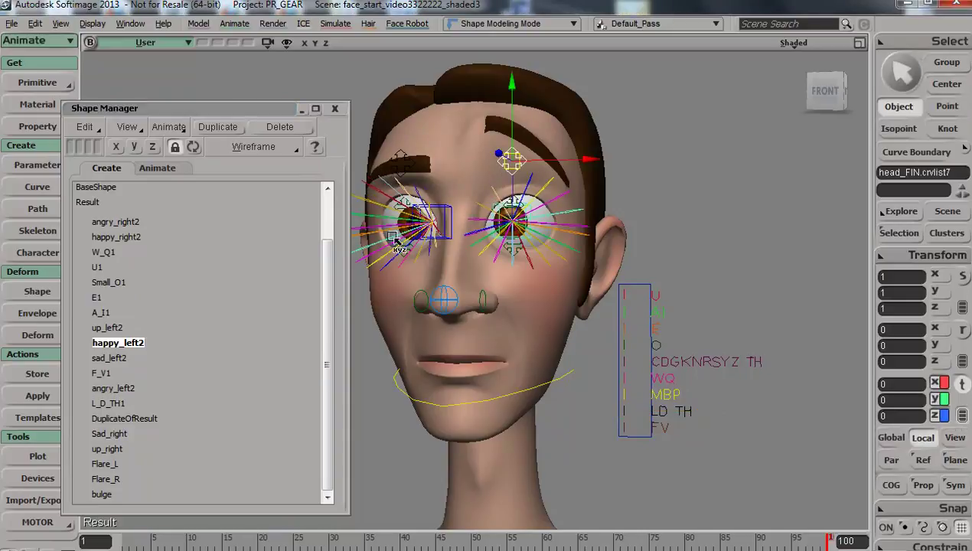
click(165, 172)
drag(511, 157, 525, 206)
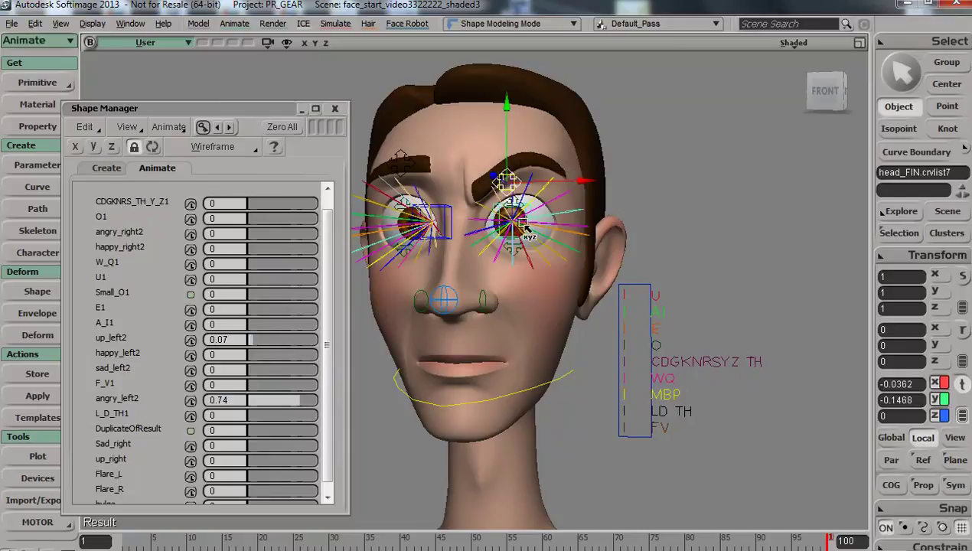
key(ctrl+shift+r)
middle_drag(514, 284, 508, 314)
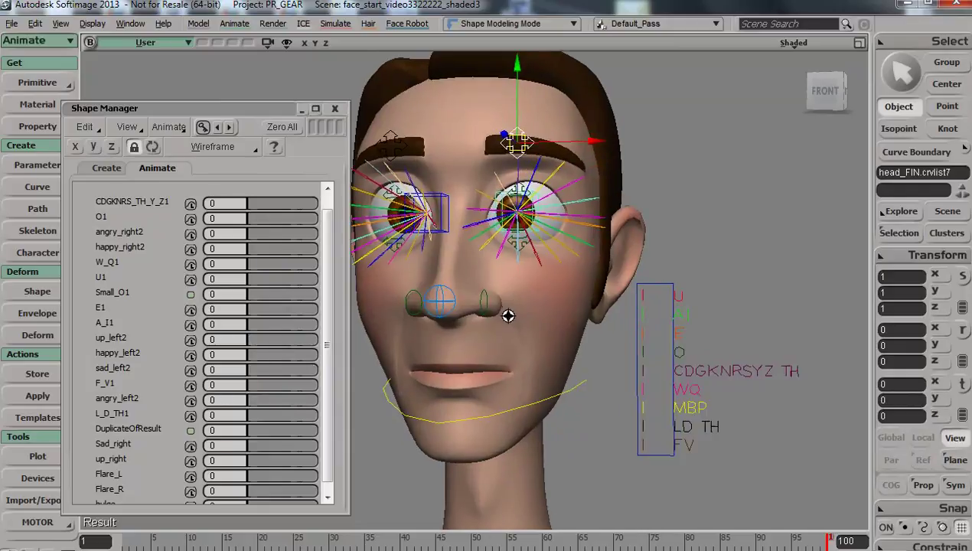
drag(508, 314, 517, 319)
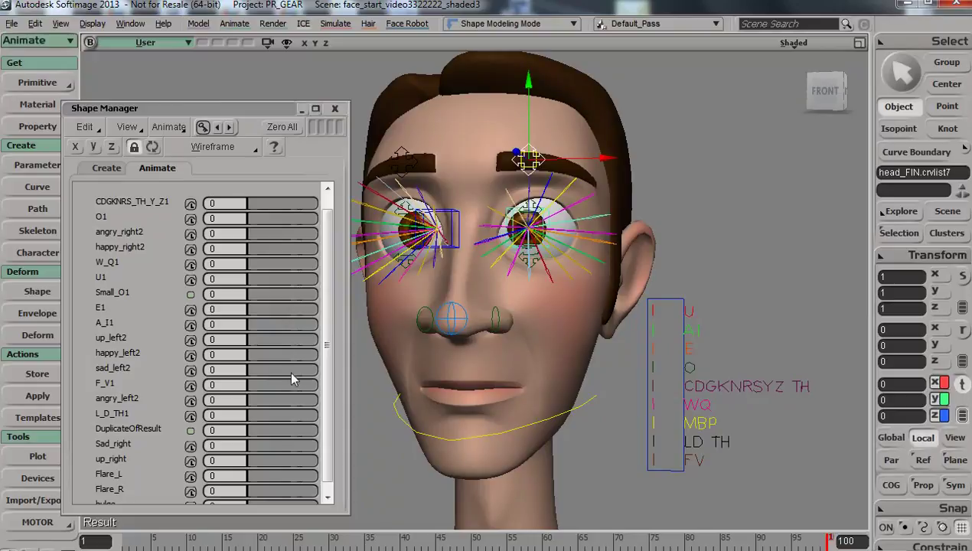
Step: Pick the L_D_TH1 shape from the stored shapes list and select the face mesh for editing
click(101, 168)
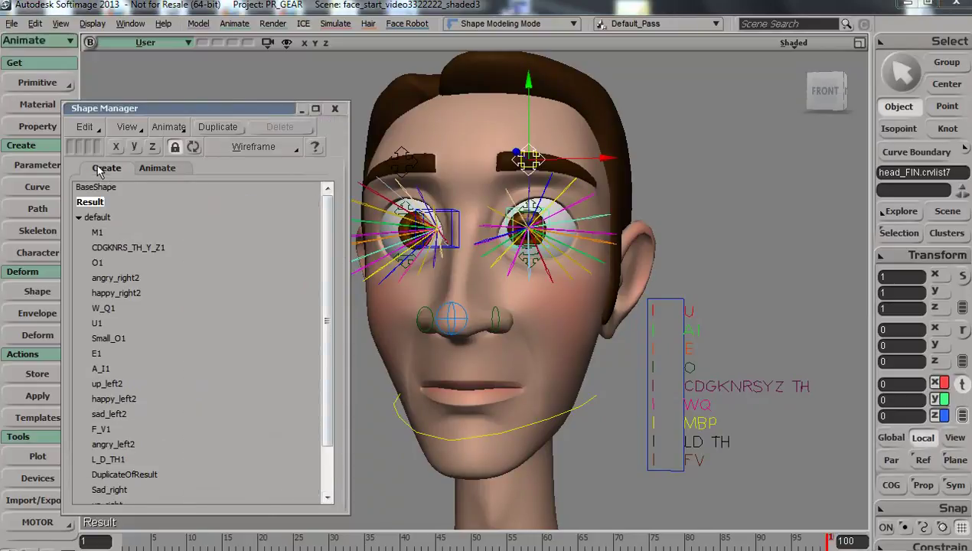
scroll(303, 417, down, 2)
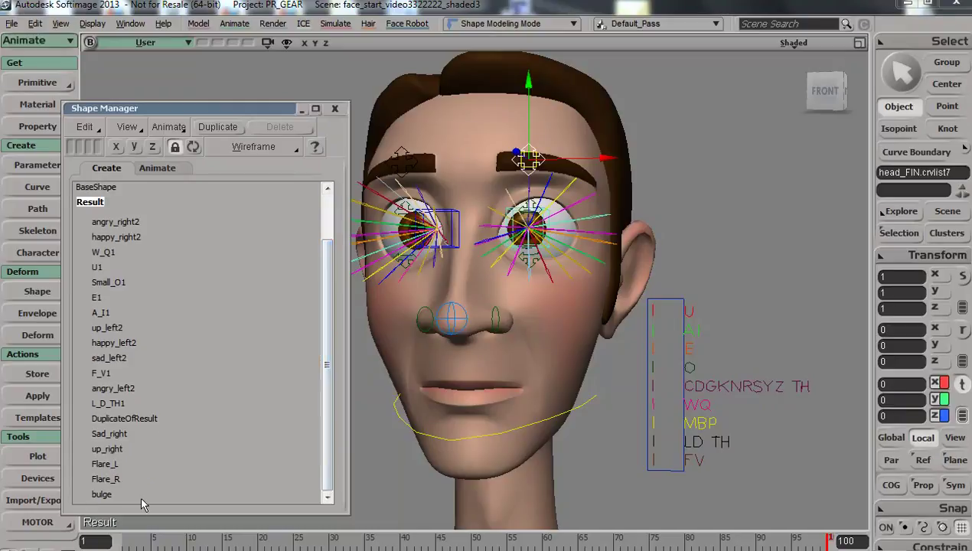
click(112, 403)
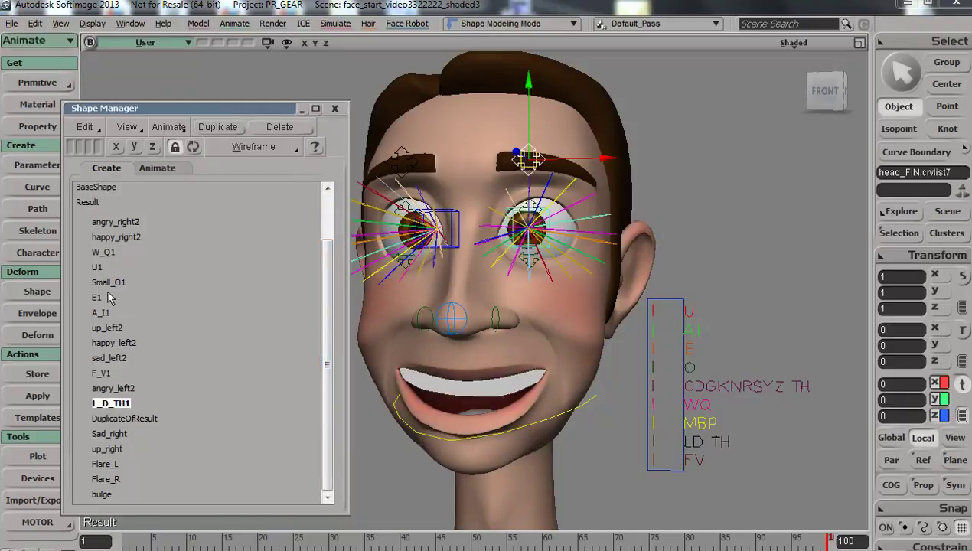
key(s)
middle_drag(571, 329, 564, 351)
drag(565, 352, 569, 327)
right_drag(569, 327, 569, 325)
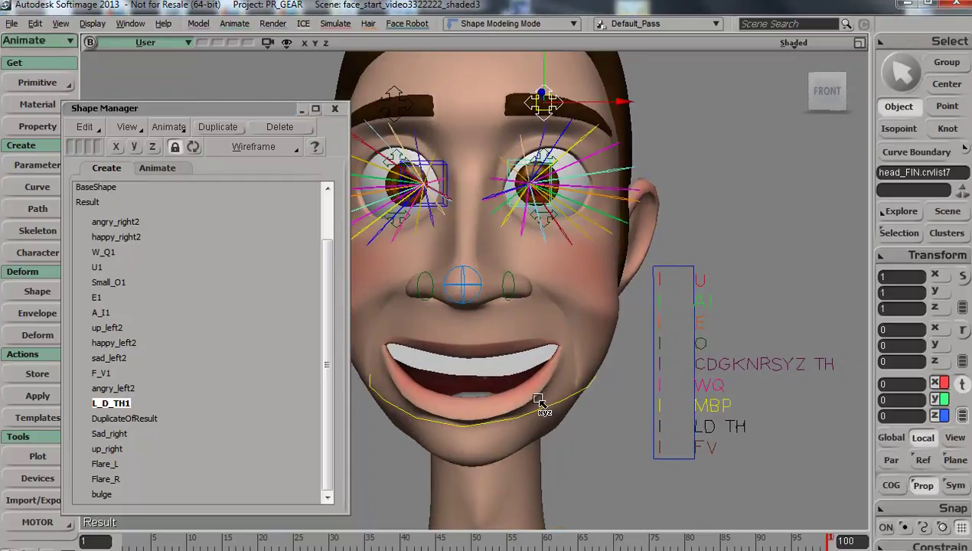
key(space)
click(511, 409)
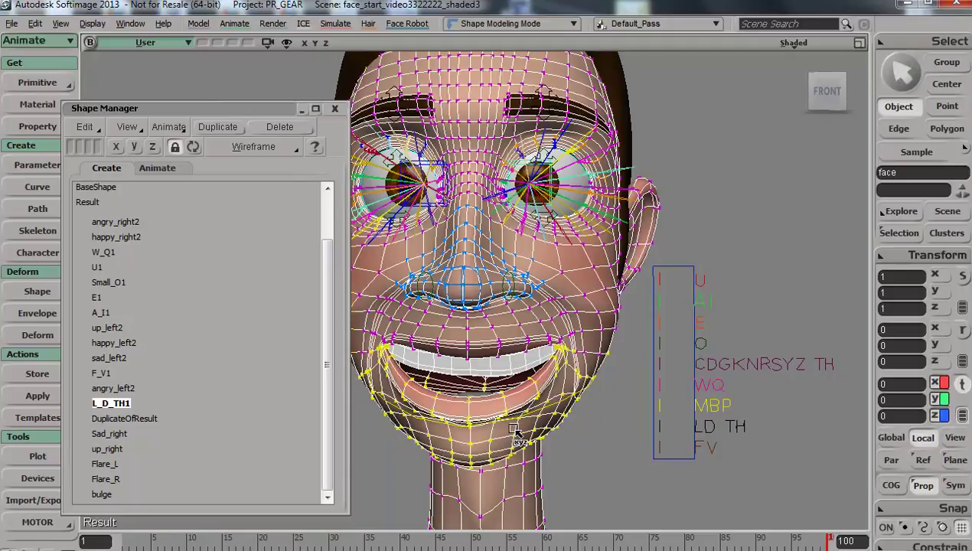
Step: Activate the Move Point tool for proportional editing of the mouth, turn on symmetry, and display the proportional settings
key(m)
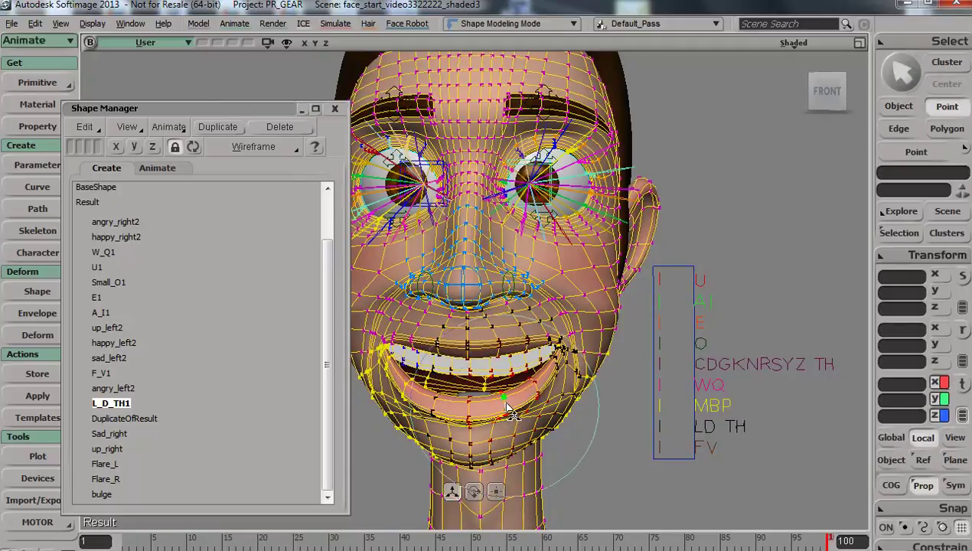
key(s)
middle_drag(502, 406, 488, 447)
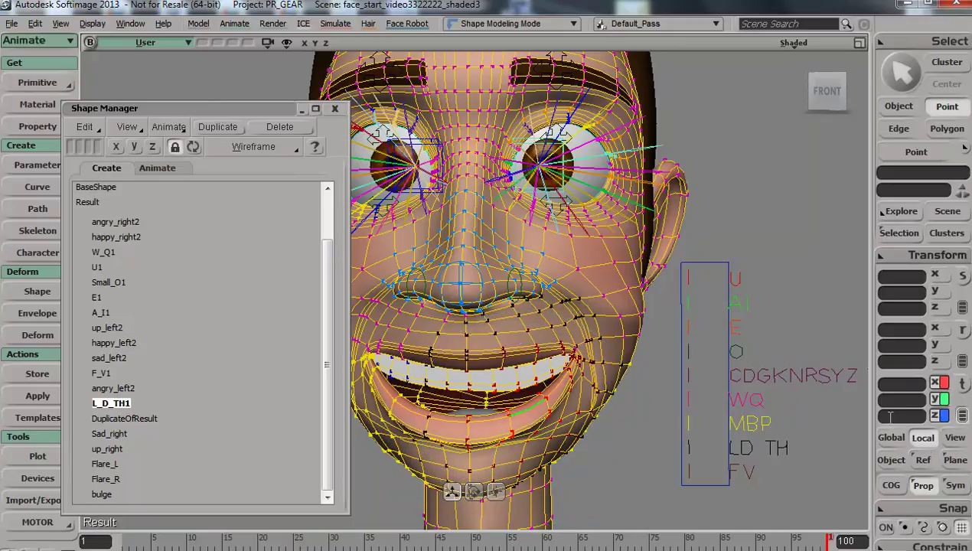
right_click(920, 489)
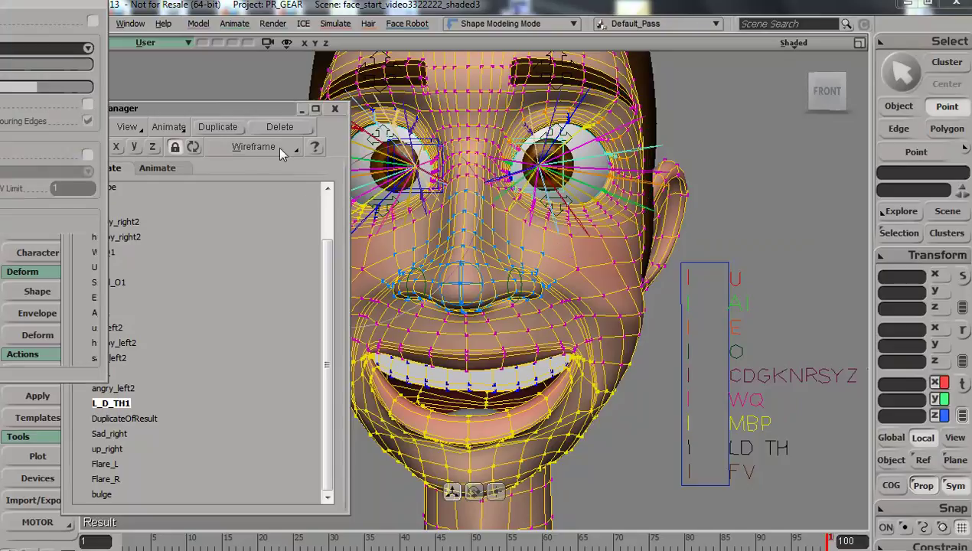
drag(53, 0, 922, 6)
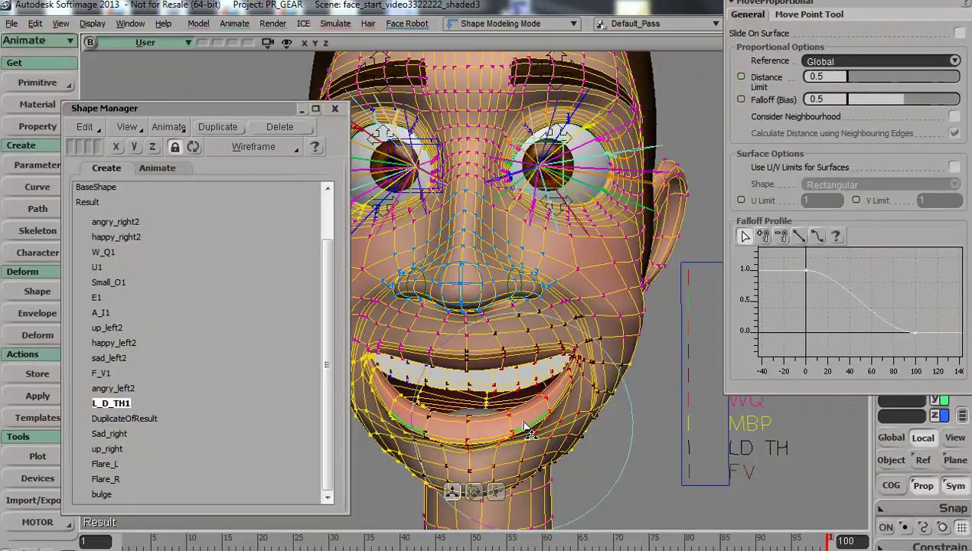
key(s)
middle_drag(523, 414, 509, 455)
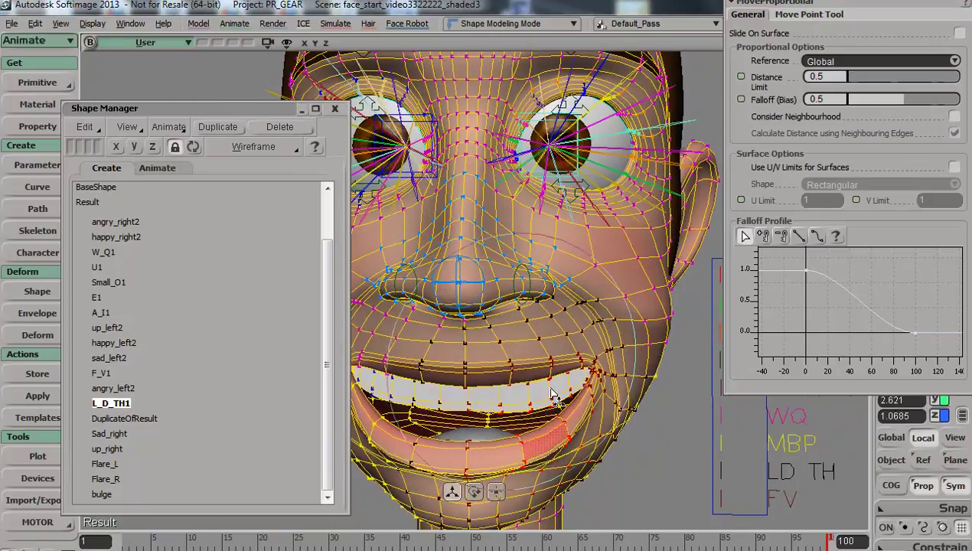
Step: Turn on Consider Neighbourhood for proportional editing, close the settings, and pull the lower-lip and centre mouth points slightly in the L_D_TH1 shape
click(954, 117)
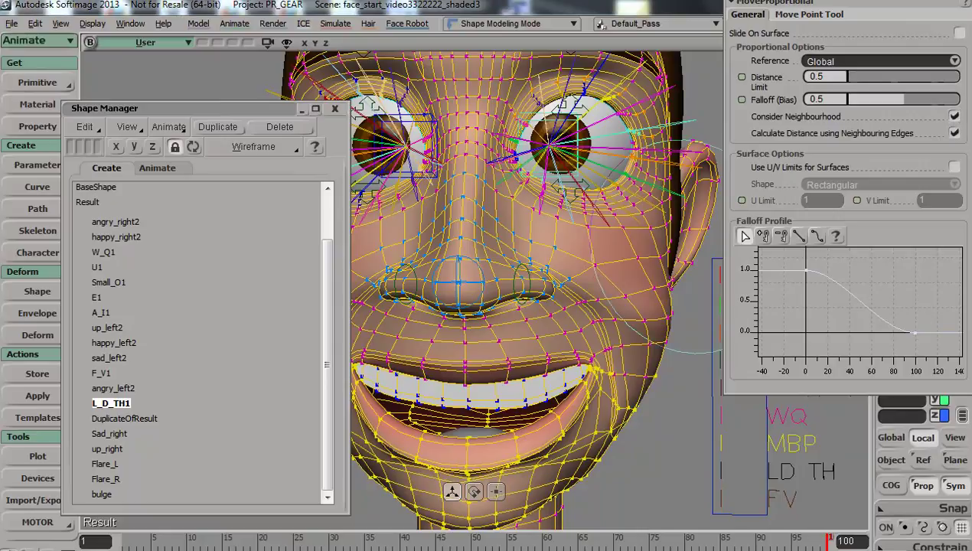
click(962, 1)
mouse_move(519, 444)
mouse_down()
mouse_move(535, 442)
mouse_move(528, 446)
mouse_up()
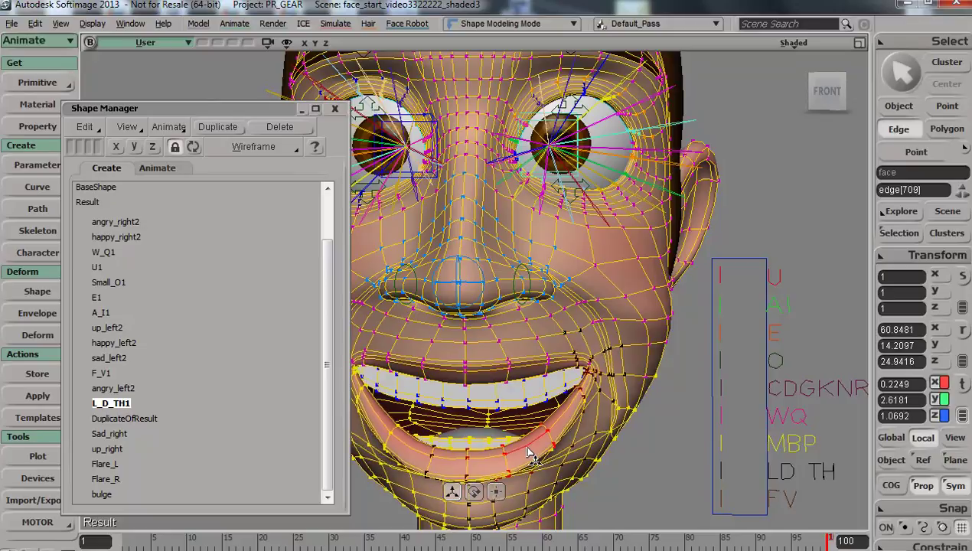
click(471, 437)
drag(471, 438, 470, 442)
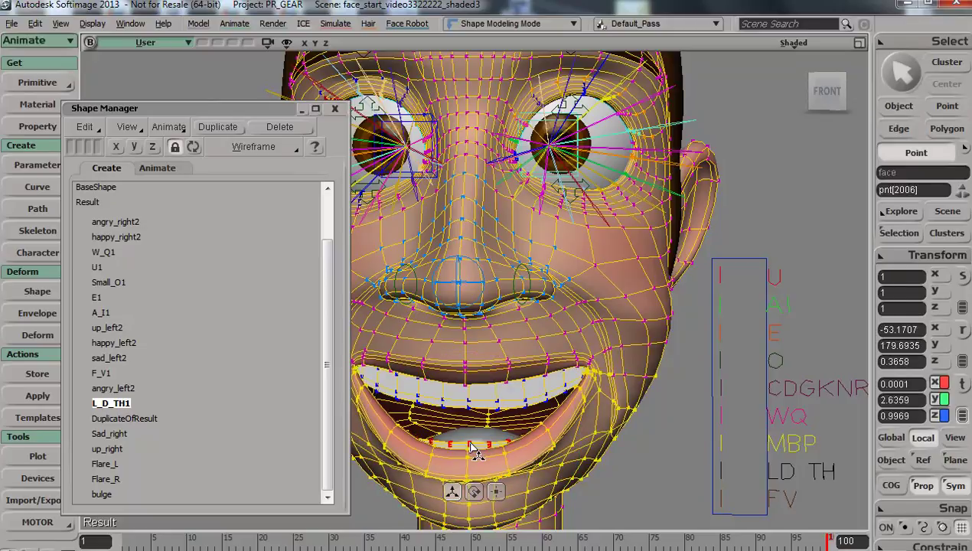
Step: Display the shape weight sliders and select the LD TH slider control beside the face
scroll(487, 372, down, 3)
key(o)
drag(489, 372, 486, 392)
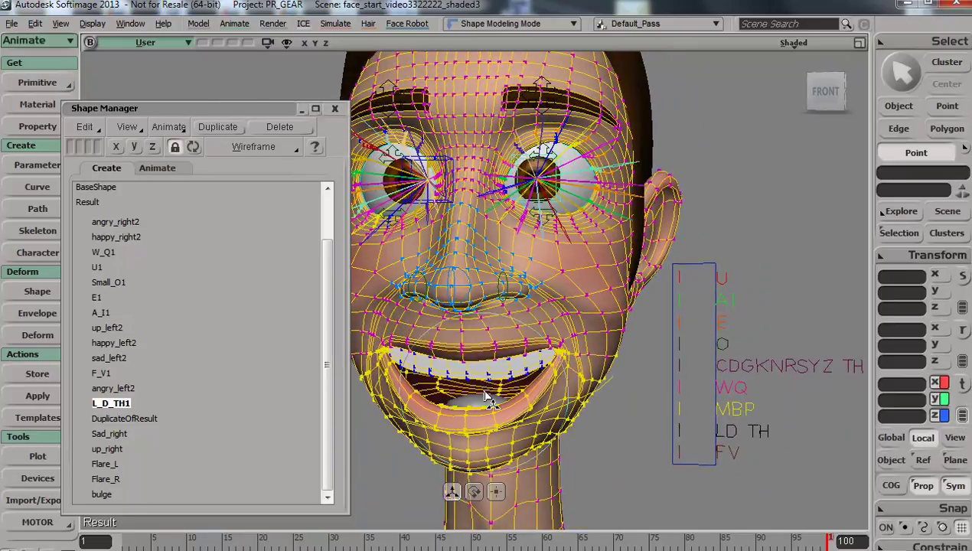
click(167, 169)
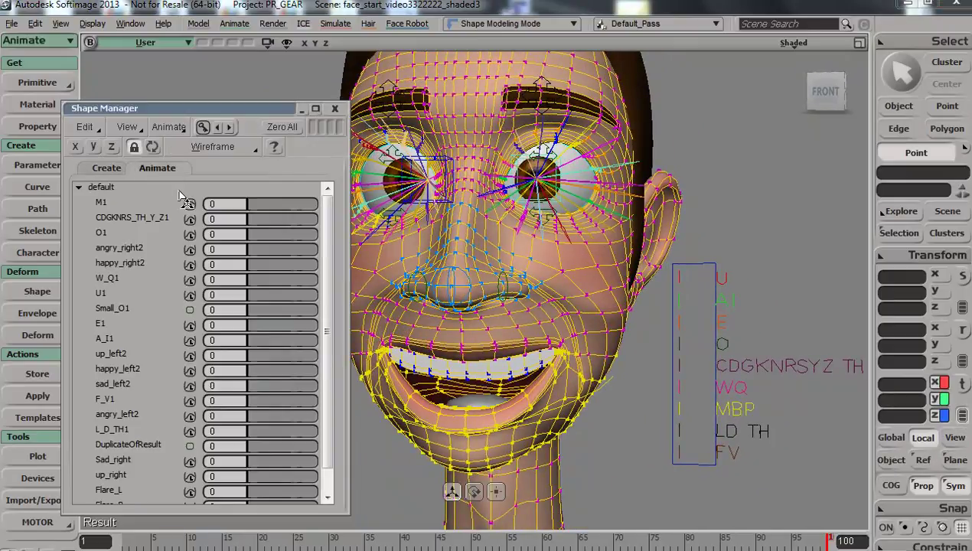
click(687, 431)
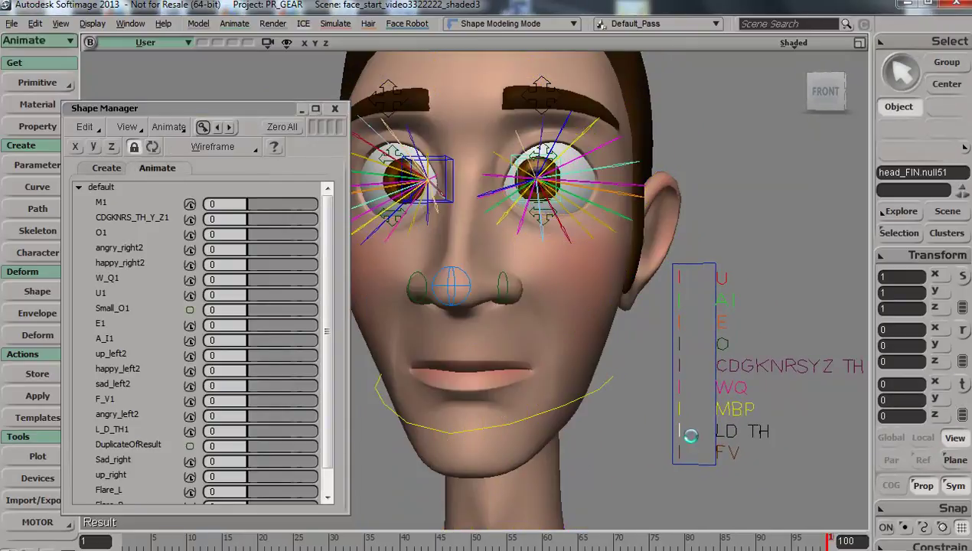